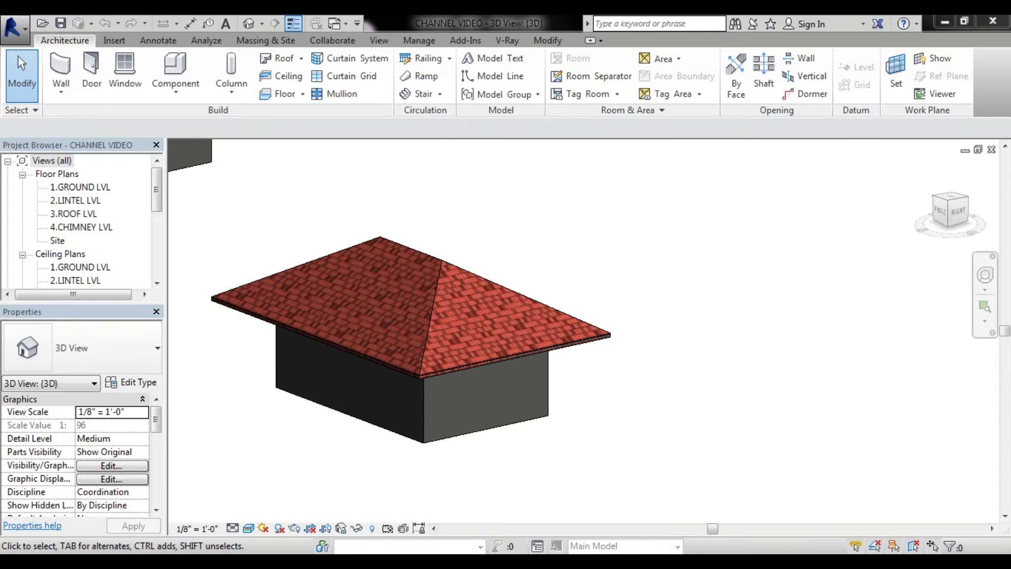
# - Show the Roof dropdown listing Roof: Soffit, Roof: Fascia and Roof: Gutter
pyautogui.click(301, 58)
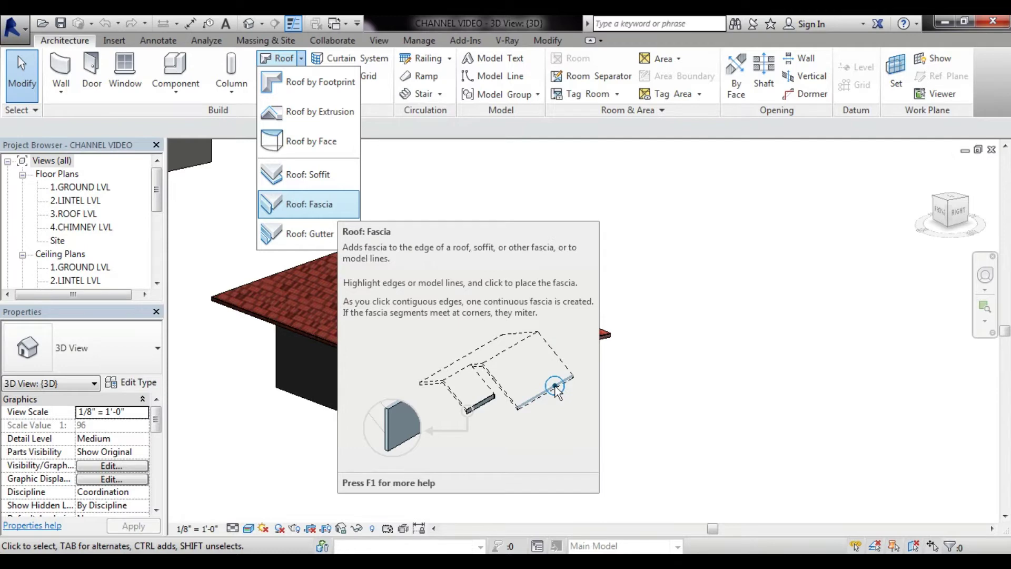
# - Close the roof tools list and zoom and orbit toward the hipped roof's eave corner
pyautogui.press('Escape')
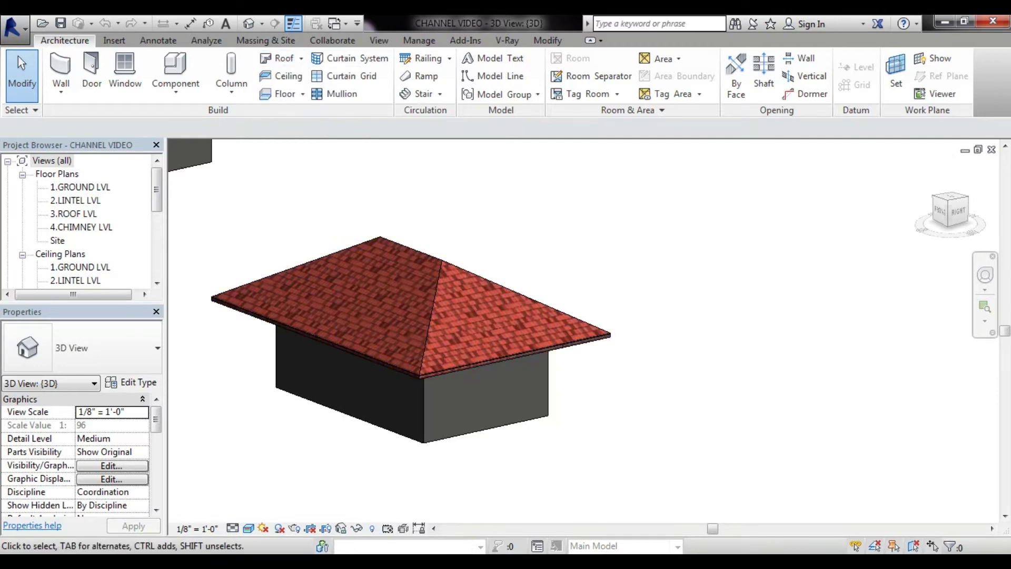
pyautogui.scroll(2, 450, 369)
pyautogui.scroll(2, 450, 369)
pyautogui.scroll(2, 450, 368)
pyautogui.scroll(-2, 662, 211)
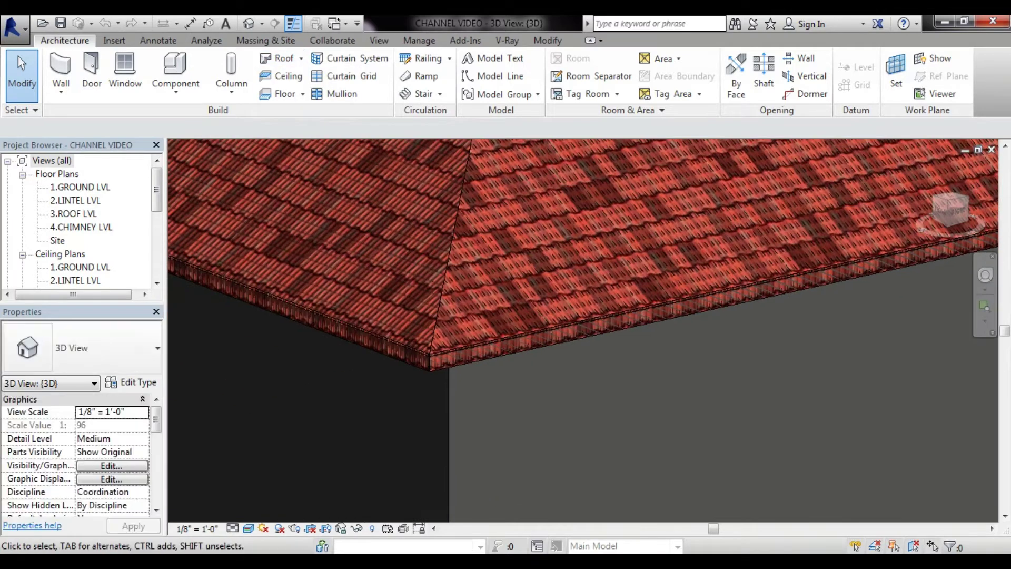
pyautogui.scroll(-1, 661, 211)
pyautogui.scroll(-1, 662, 211)
pyautogui.scroll(-1, 662, 211)
pyautogui.scroll(-1, 584, 316)
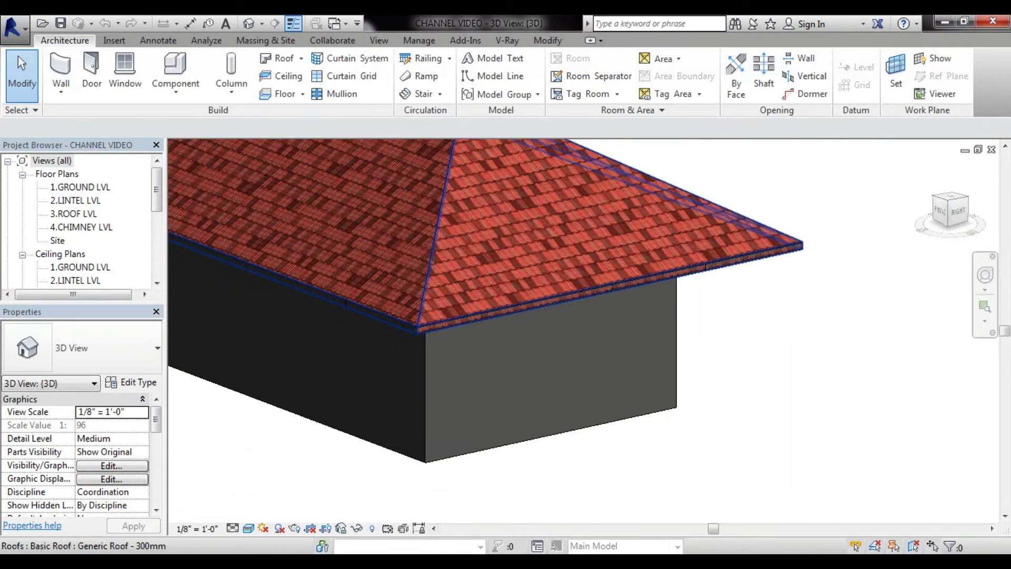
pyautogui.keyDown('shift'); pyautogui.moveTo(584, 316); pyautogui.dragTo(421, 329, button='middle'); pyautogui.keyUp('shift')
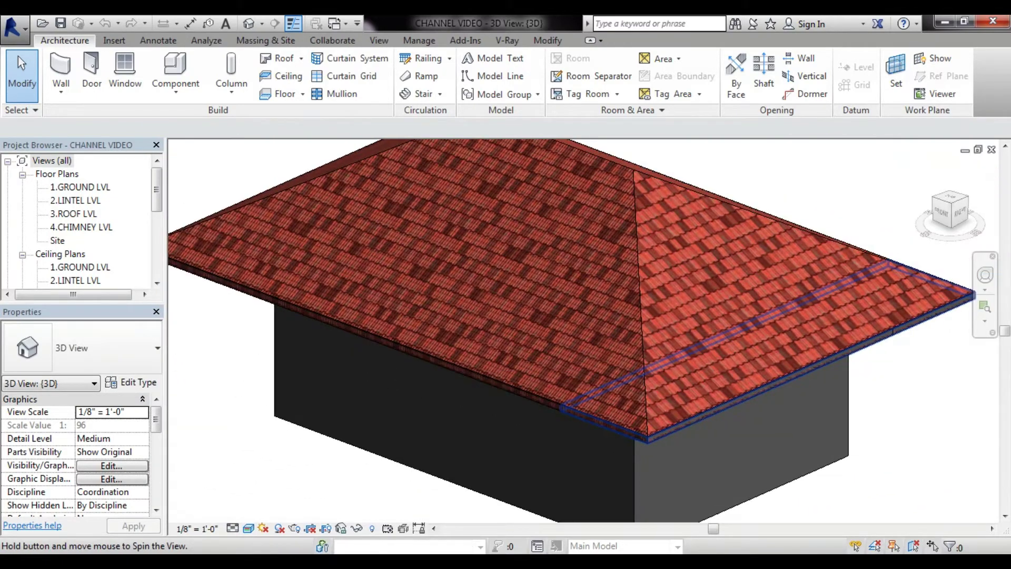
pyautogui.scroll(2, 660, 379)
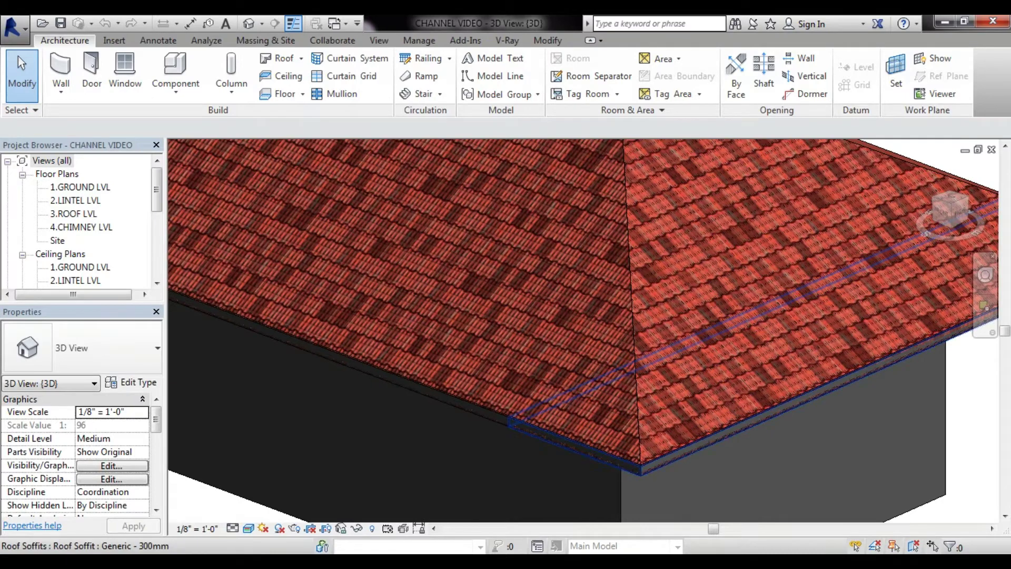
# - Check the soffit under the eave, then orbit beneath the red-tiled roof corner
pyautogui.click(574, 446)
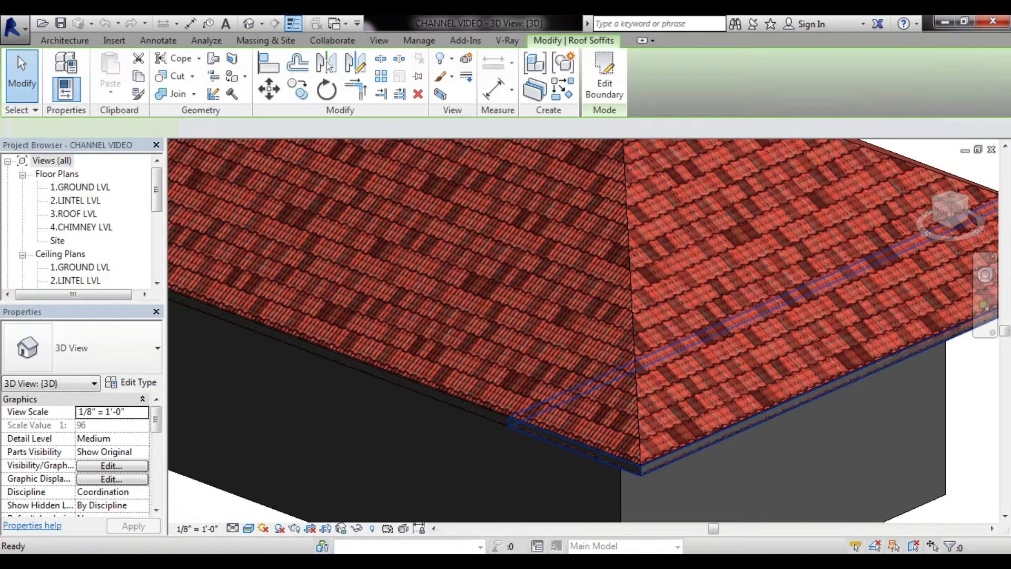
pyautogui.press('Escape')
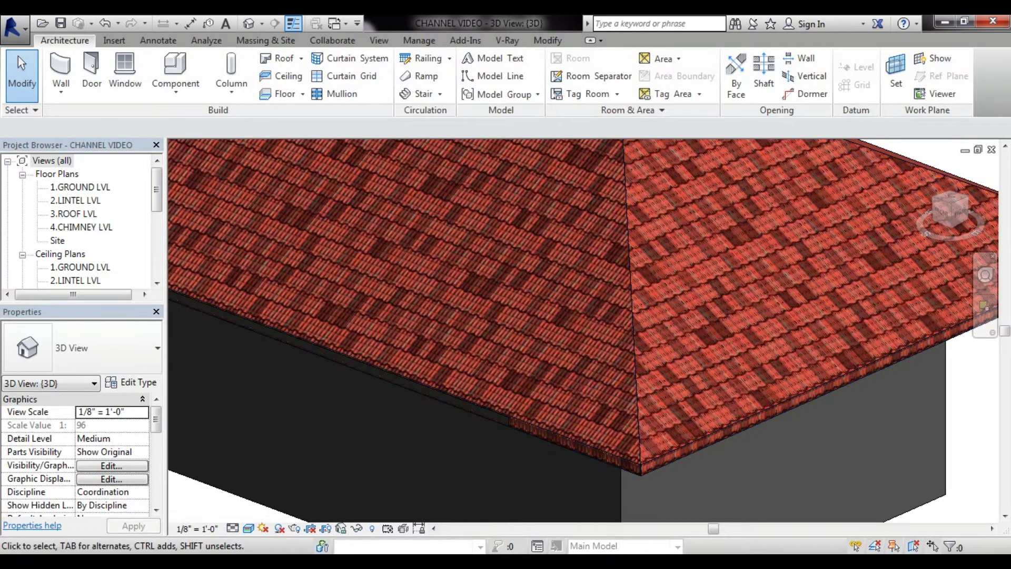
pyautogui.moveTo(474, 316)
pyautogui.mouseDown(button='middle')
pyautogui.moveTo(442, 316)
pyautogui.moveTo(423, 335)
pyautogui.moveTo(365, 272)
pyautogui.mouseUp(button='middle')
pyautogui.scroll(5, 583, 330)
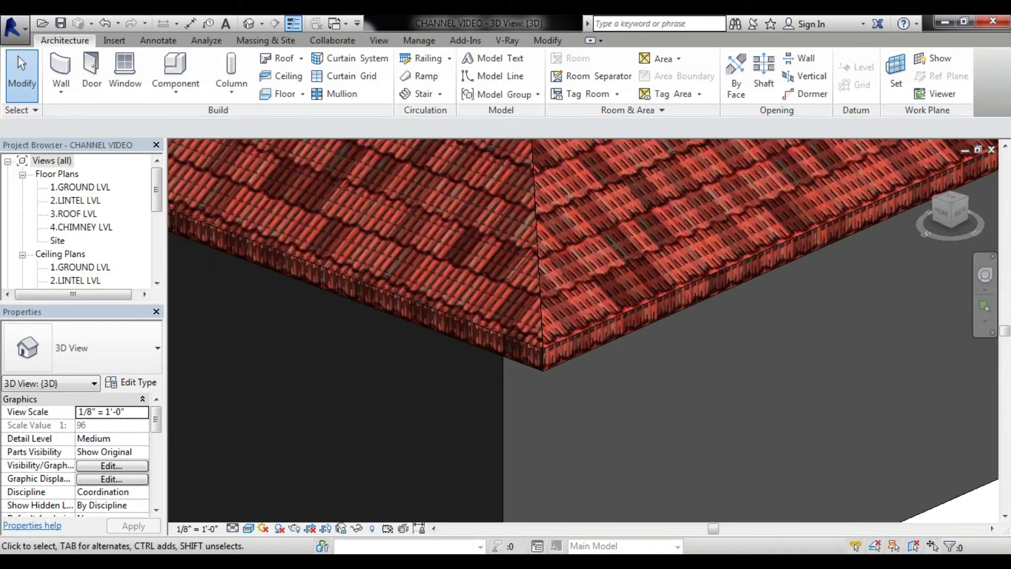
pyautogui.keyDown('shift'); pyautogui.moveTo(584, 331); pyautogui.dragTo(574, 330, button='middle'); pyautogui.keyUp('shift')
pyautogui.moveTo(375, 263)
pyautogui.keyDown('shift'); pyautogui.mouseDown(button='middle')
pyautogui.moveTo(400, 274)
pyautogui.moveTo(400, 369)
pyautogui.mouseUp(button='middle'); pyautogui.keyUp('shift')
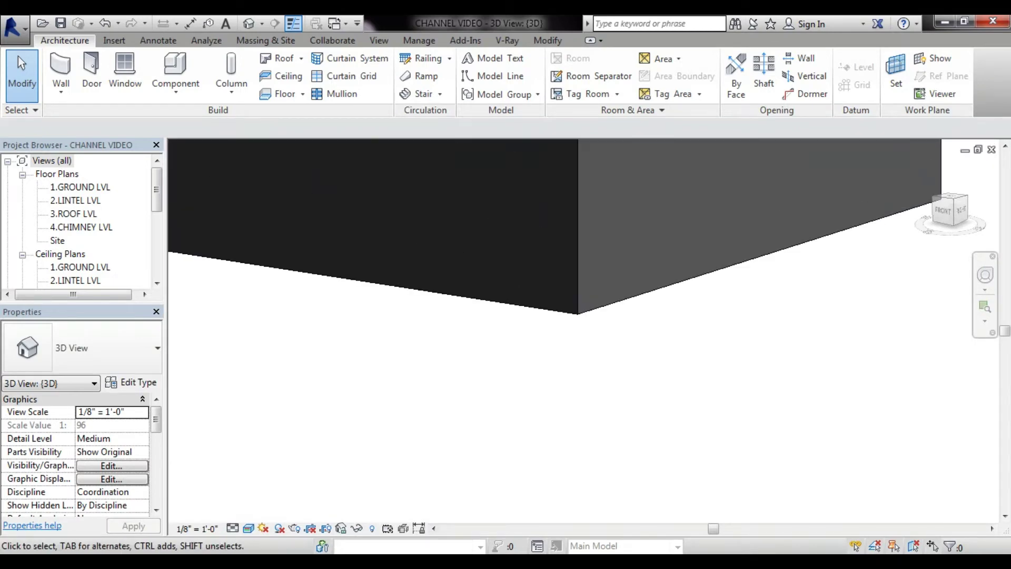
pyautogui.moveTo(400, 263); pyautogui.dragTo(400, 422, button='middle')
pyautogui.scroll(1, 537, 324)
pyautogui.scroll(1, 537, 324)
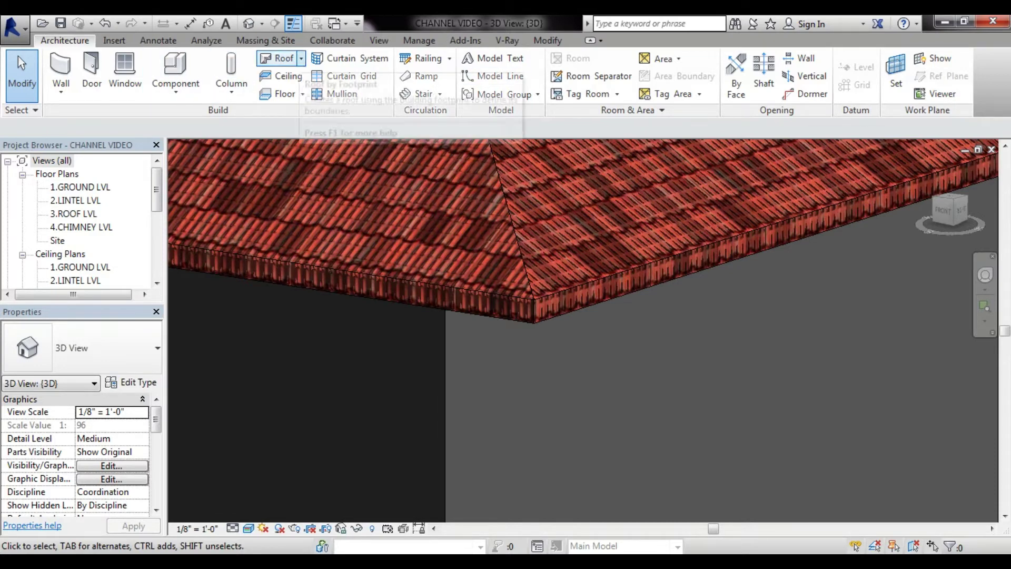
# - Add a Roof: Fascia along the roof's lower front eave edge
pyautogui.click(301, 58)
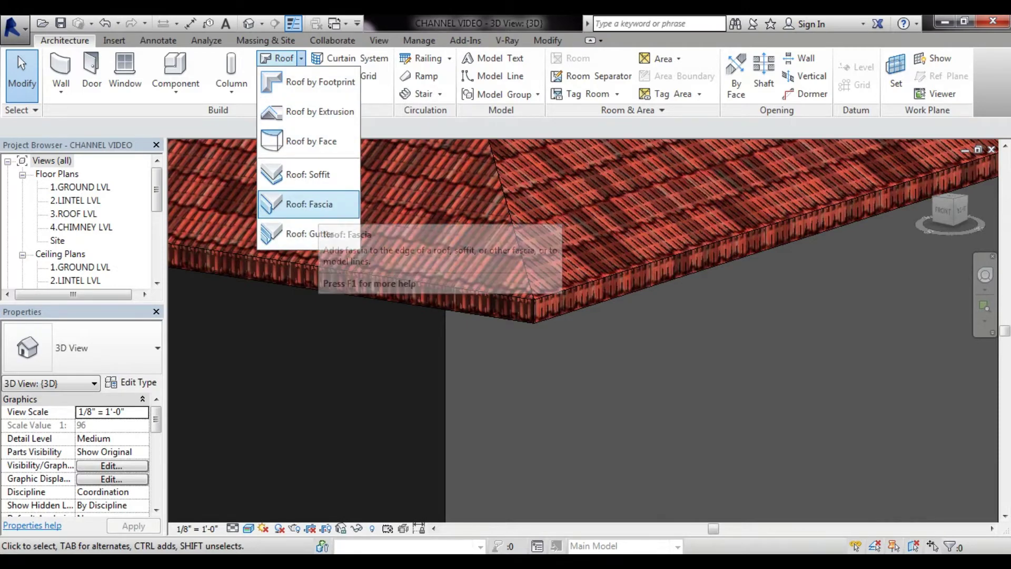
pyautogui.click(316, 206)
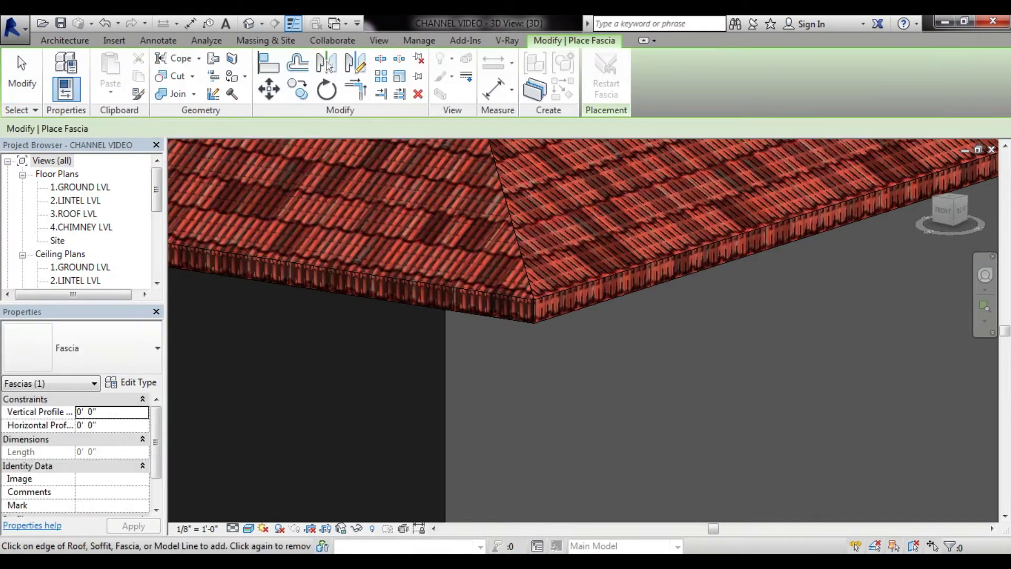
pyautogui.moveTo(658, 300); pyautogui.dragTo(511, 348, button='middle')
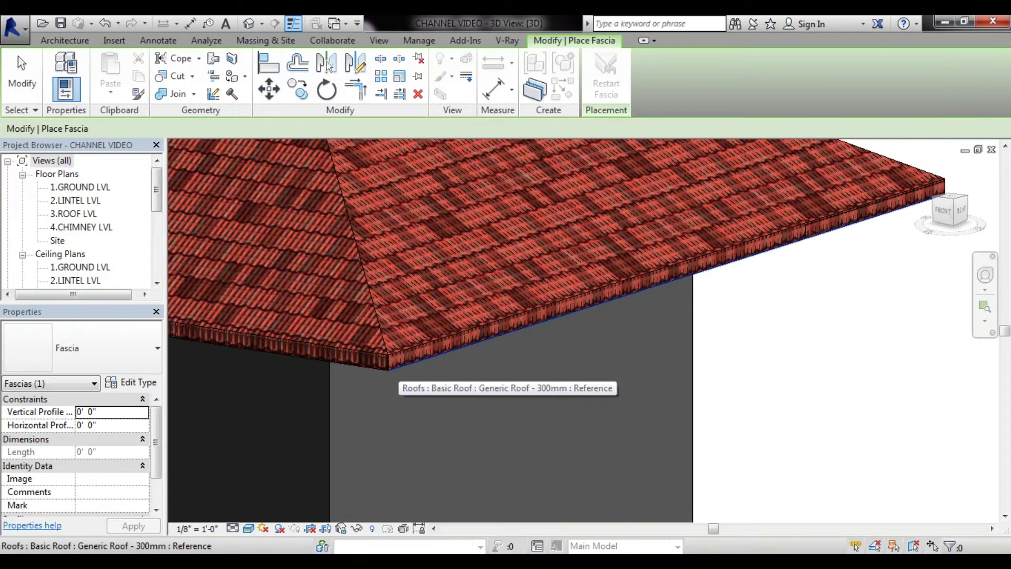
pyautogui.click(394, 372)
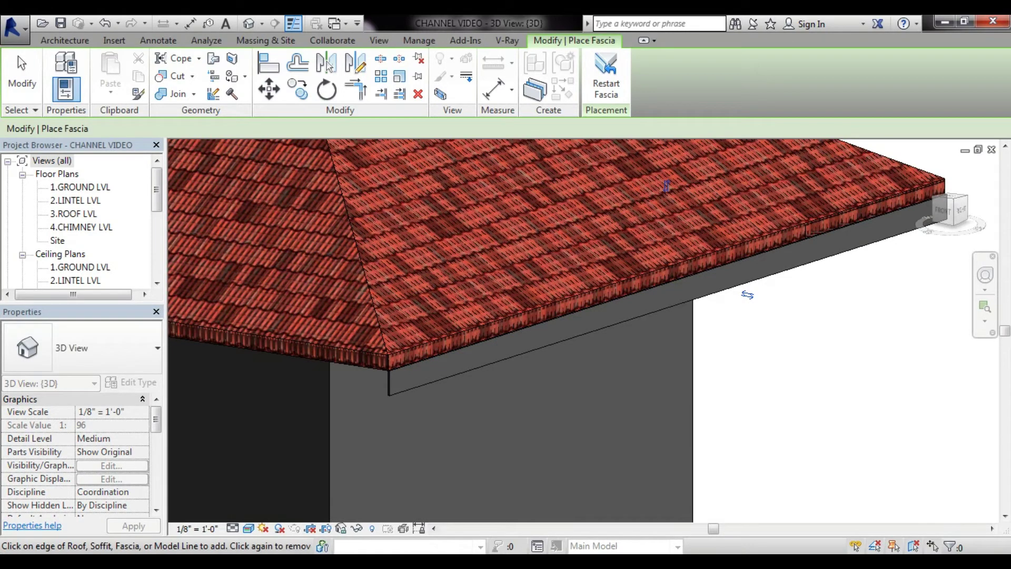
pyautogui.press('Escape')
pyautogui.press('Escape')
pyautogui.moveTo(666, 185)
pyautogui.keyDown('shift'); pyautogui.mouseDown(button='middle')
pyautogui.moveTo(579, 210)
pyautogui.moveTo(622, 216)
pyautogui.moveTo(553, 226)
pyautogui.moveTo(579, 226)
pyautogui.moveTo(316, 216)
pyautogui.mouseUp(button='middle'); pyautogui.keyUp('shift')
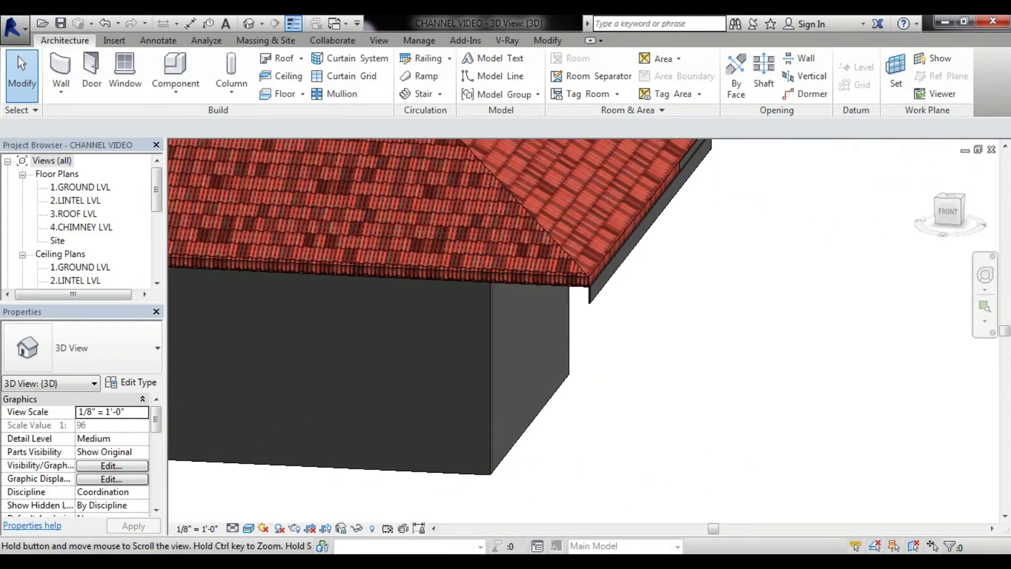
# - Zoom and orbit beneath the eave to inspect the fascia wrapping the roof corner
pyautogui.scroll(2, 606, 263)
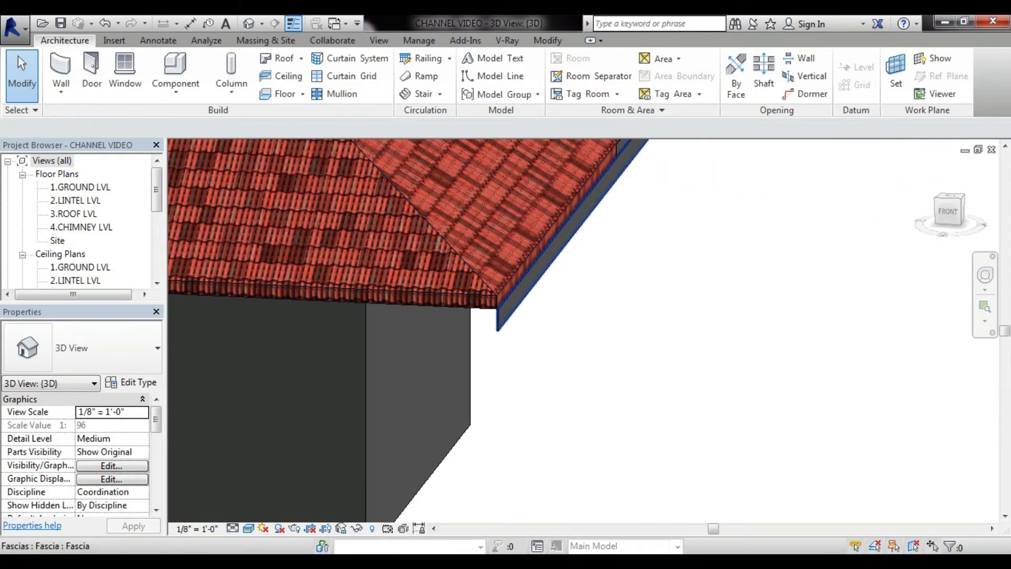
pyautogui.scroll(2, 487, 229)
pyautogui.scroll(1, 501, 234)
pyautogui.scroll(1, 501, 234)
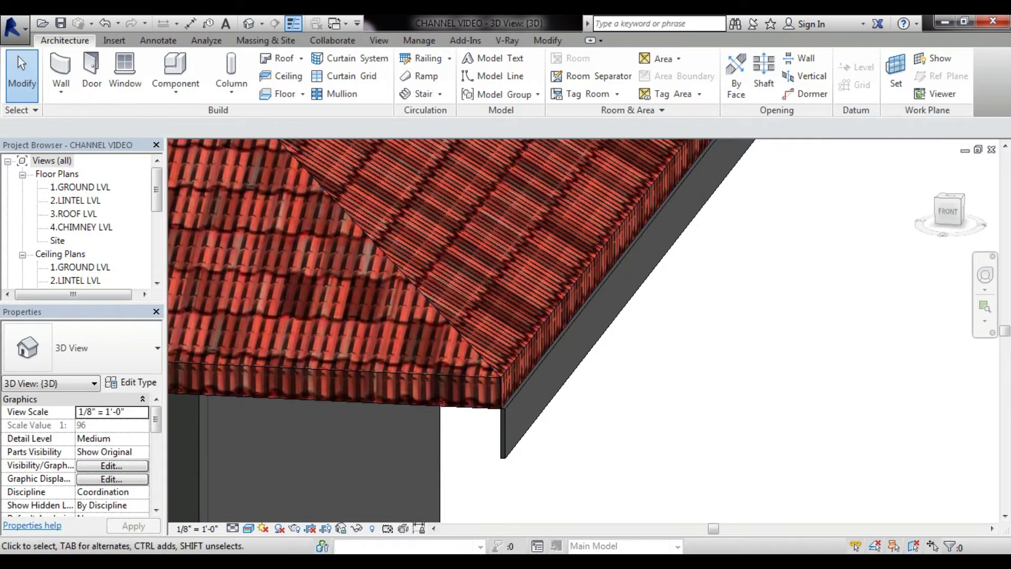
pyautogui.moveTo(500, 327)
pyautogui.mouseDown(button='middle')
pyautogui.moveTo(400, 326)
pyautogui.moveTo(600, 289)
pyautogui.mouseUp(button='middle')
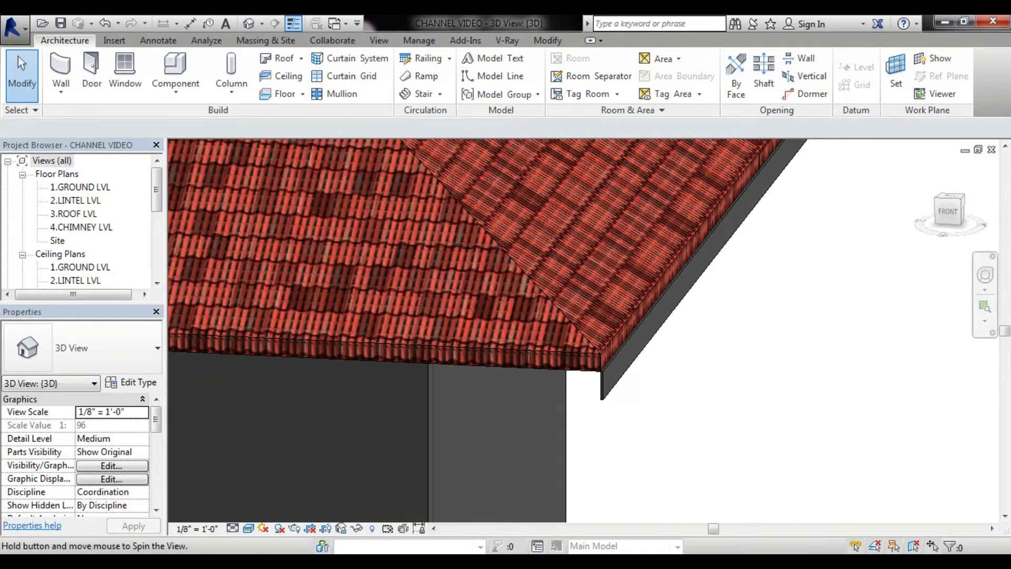
pyautogui.keyDown('shift'); pyautogui.moveTo(526, 316); pyautogui.dragTo(527, 263, button='middle'); pyautogui.keyUp('shift')
pyautogui.moveTo(369, 342); pyautogui.dragTo(569, 219, button='middle')
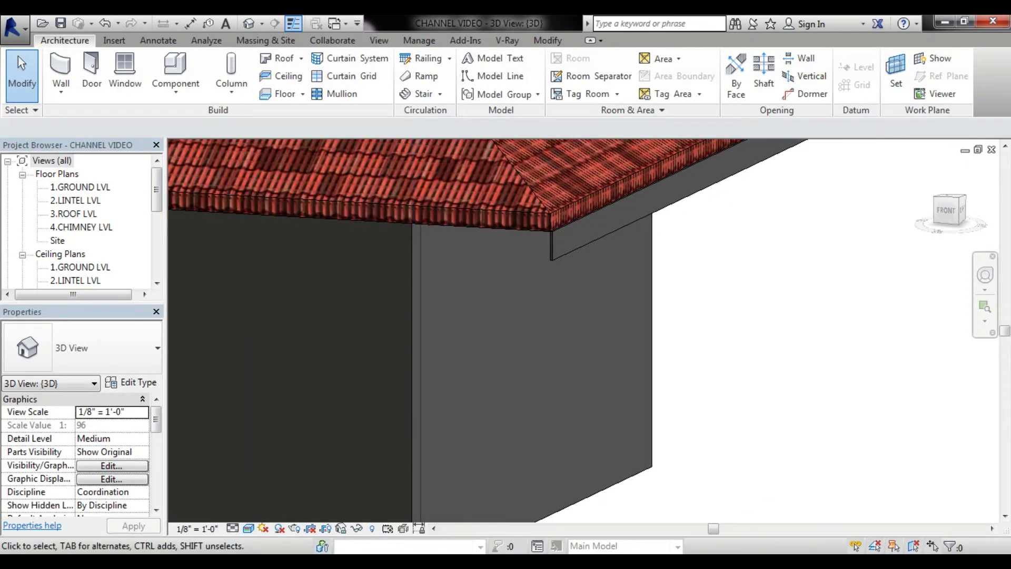
pyautogui.moveTo(527, 316); pyautogui.dragTo(526, 237, button='middle')
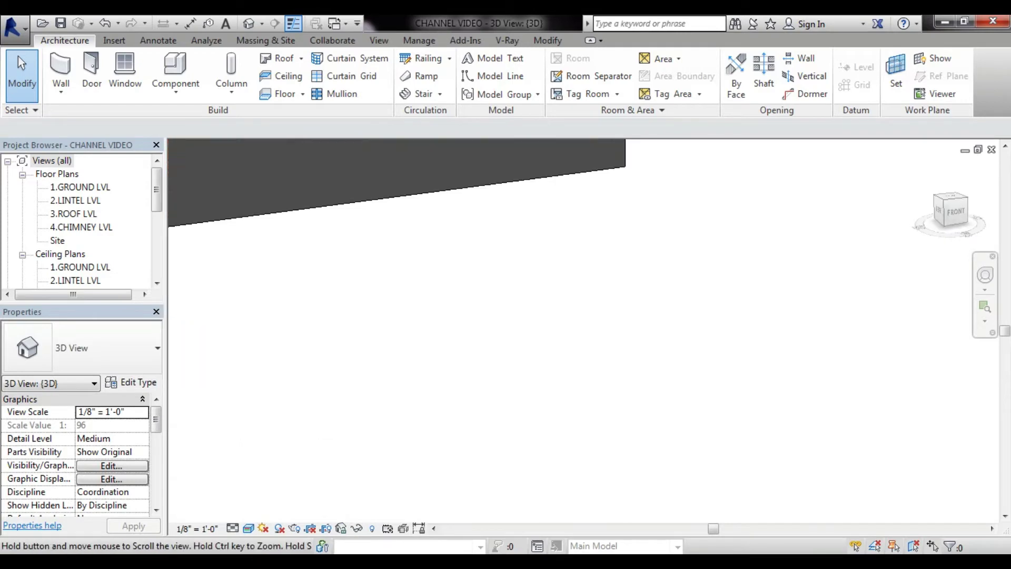
pyautogui.moveTo(421, 237)
pyautogui.mouseDown(button='middle')
pyautogui.moveTo(422, 295)
pyautogui.moveTo(400, 316)
pyautogui.mouseUp(button='middle')
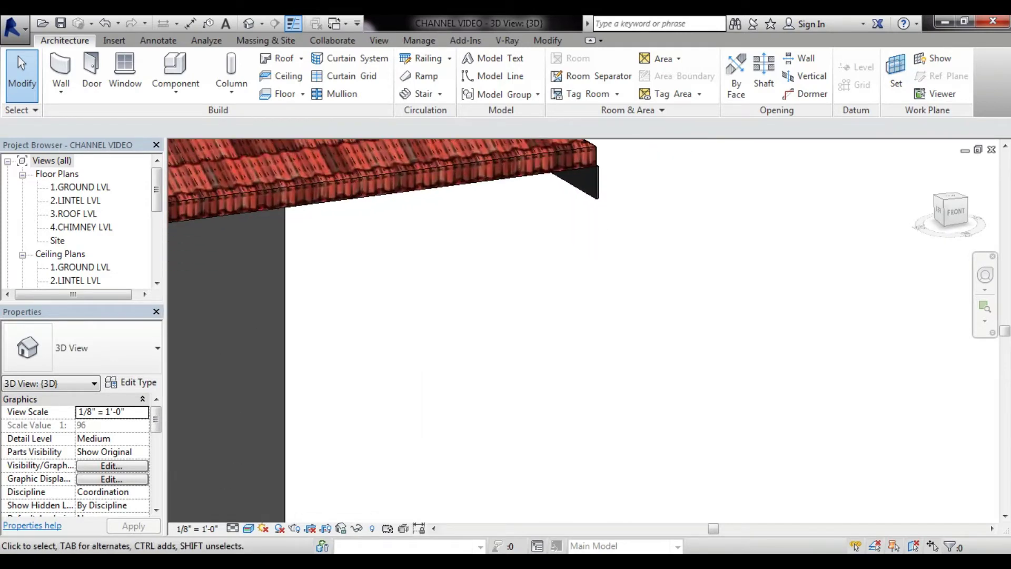
pyautogui.moveTo(422, 237); pyautogui.dragTo(424, 321, button='middle')
pyautogui.keyDown('shift'); pyautogui.moveTo(505, 316); pyautogui.dragTo(474, 316, button='middle'); pyautogui.keyUp('shift')
# - Add another Roof: Fascia along the roof's side eave
pyautogui.click(301, 58)
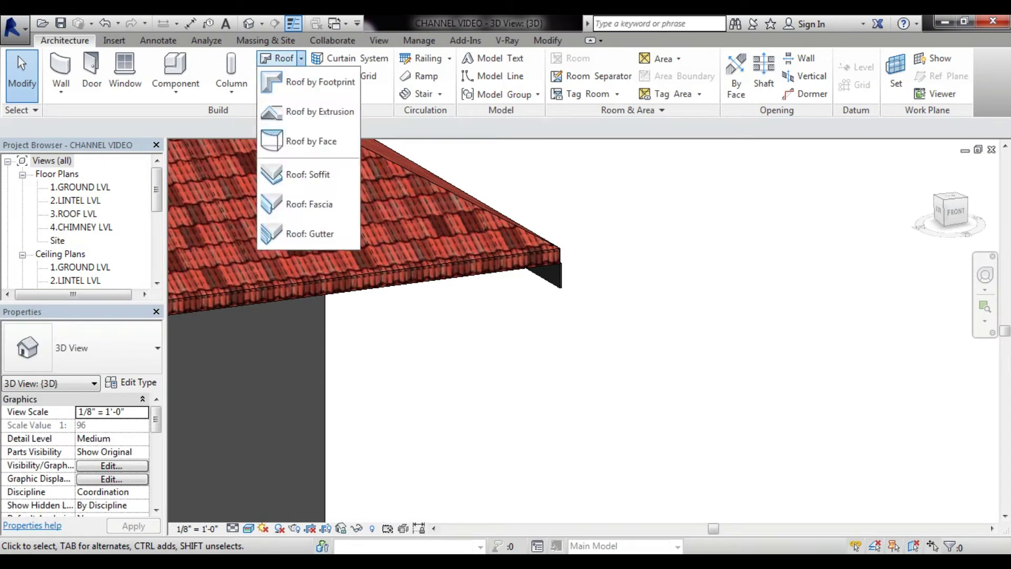
pyautogui.click(309, 203)
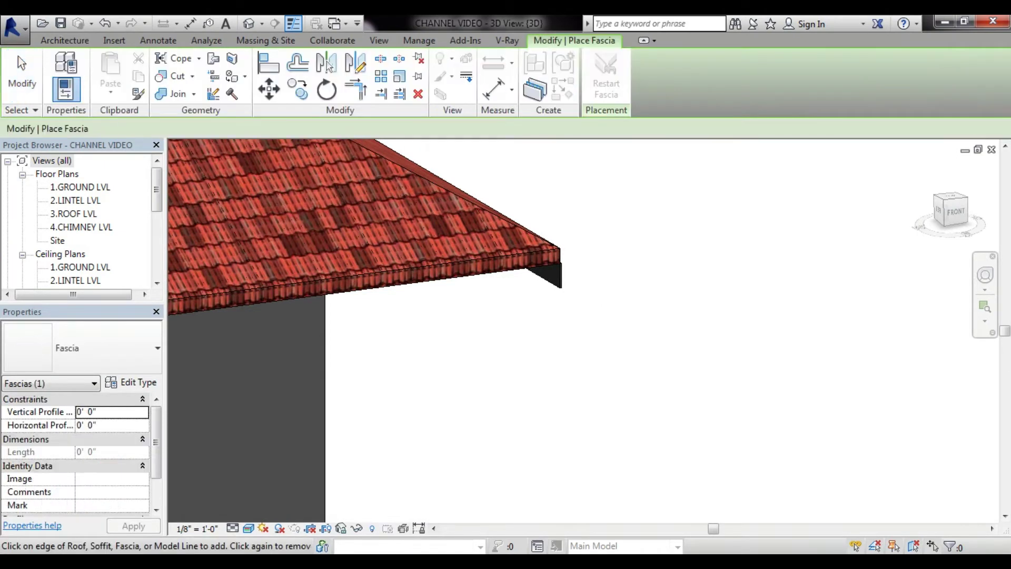
pyautogui.click(387, 286)
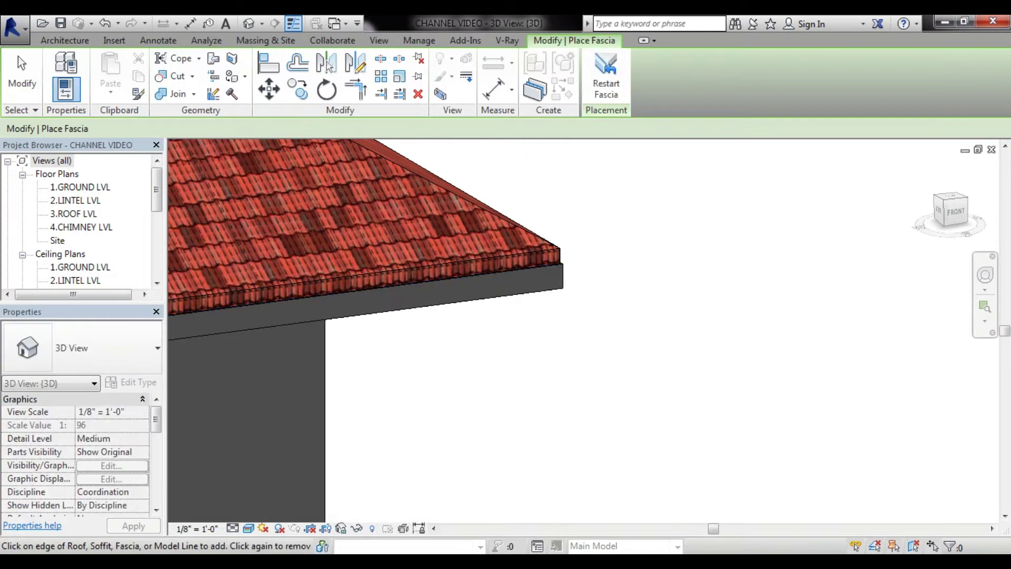
pyautogui.press('Escape')
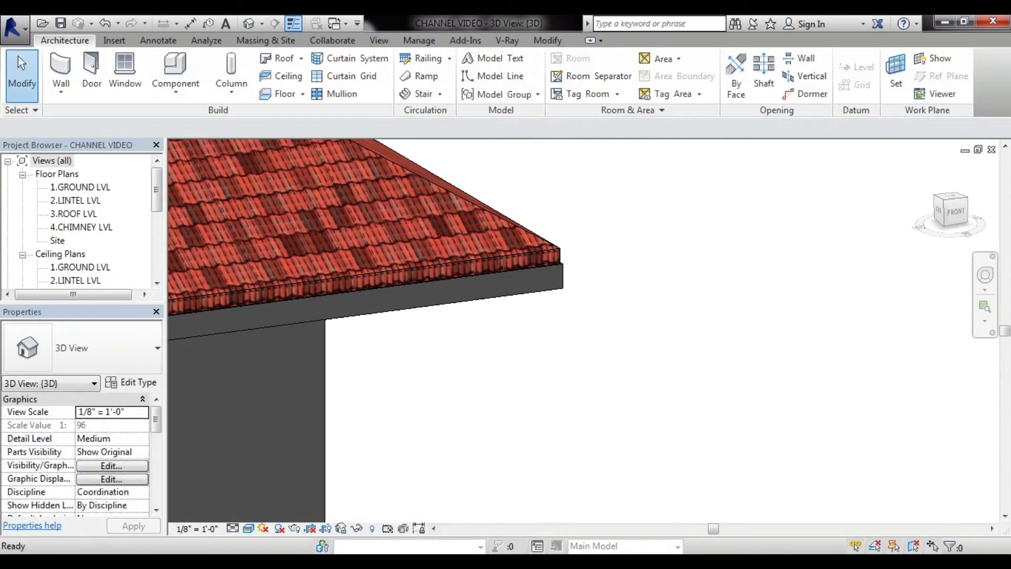
# - Zoom out and pan to show both houses side by side
pyautogui.scroll(-2, 445, 364)
pyautogui.scroll(-2, 445, 364)
pyautogui.scroll(-2, 444, 364)
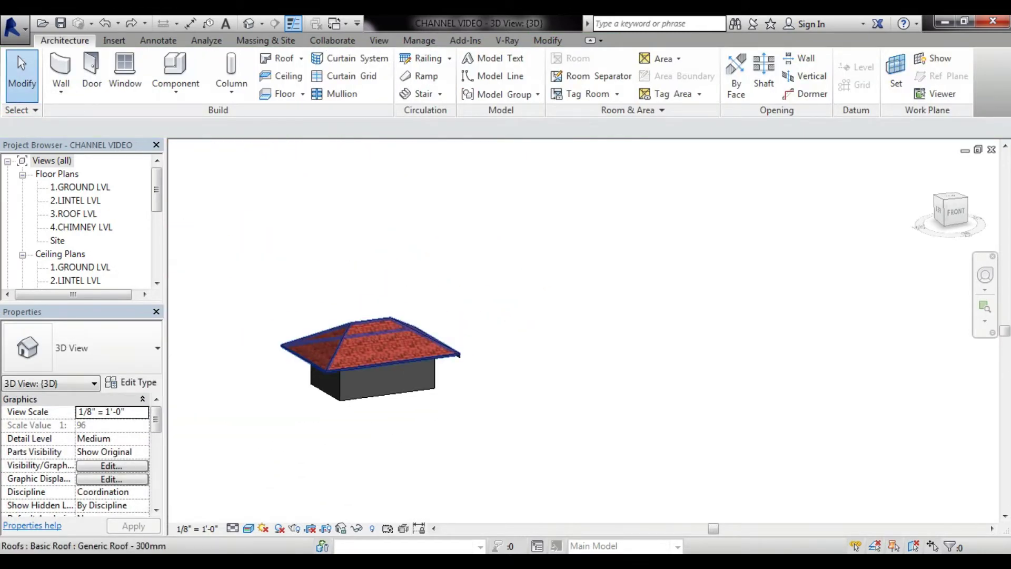
pyautogui.moveTo(445, 363); pyautogui.dragTo(776, 274, button='middle')
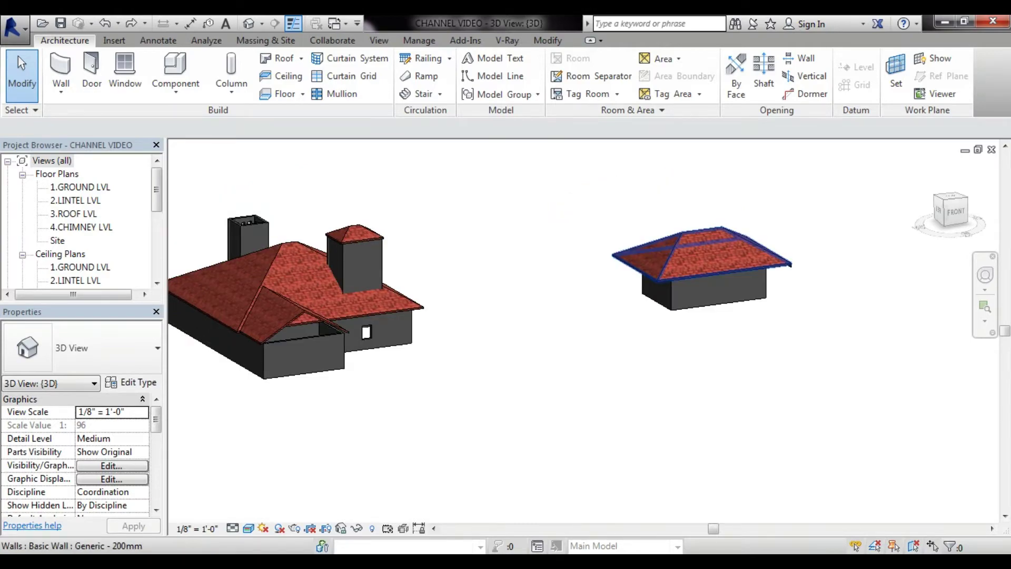
pyautogui.scroll(3, 316, 294)
pyautogui.scroll(3, 316, 295)
# - Orbit in close on the tiled eave, wall, window and door at the house corner
pyautogui.moveTo(316, 295); pyautogui.dragTo(306, 271, button='middle')
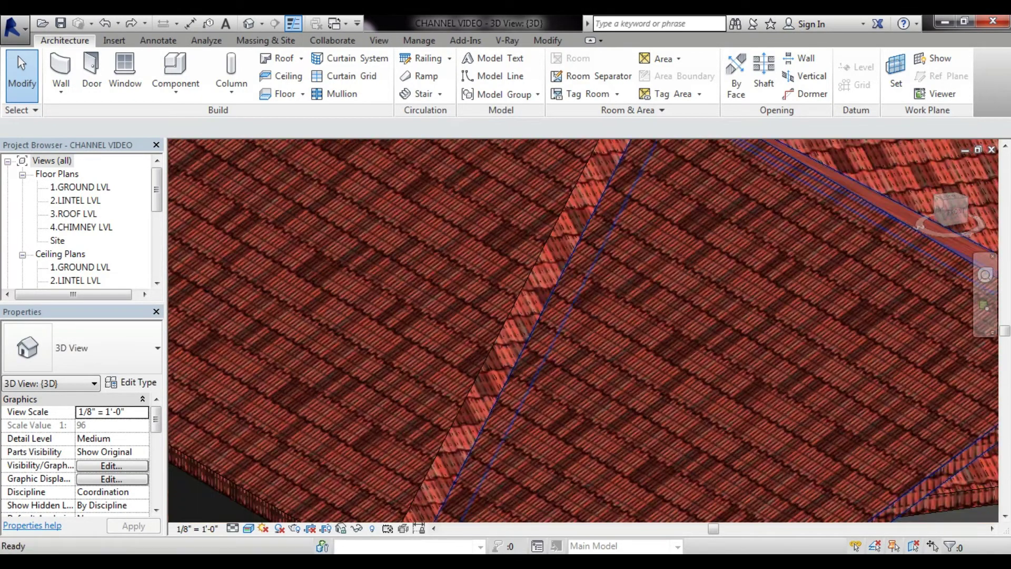
pyautogui.moveTo(474, 369); pyautogui.dragTo(474, 237, button='middle')
pyautogui.moveTo(474, 368); pyautogui.dragTo(463, 316, button='middle')
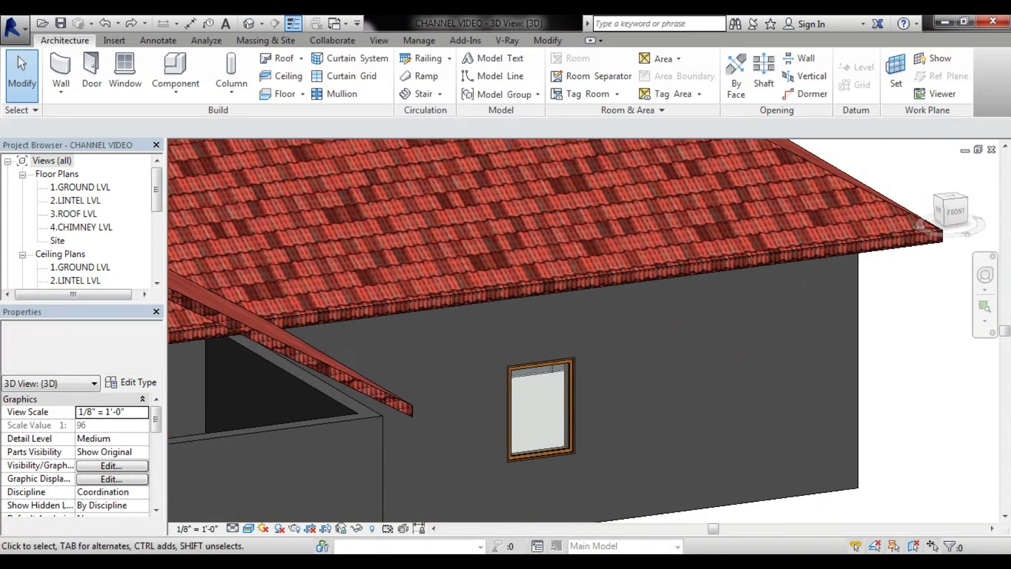
pyautogui.scroll(-2, 579, 327)
pyautogui.scroll(-2, 579, 327)
pyautogui.keyDown('shift'); pyautogui.moveTo(579, 326); pyautogui.dragTo(579, 210, button='middle'); pyautogui.keyUp('shift')
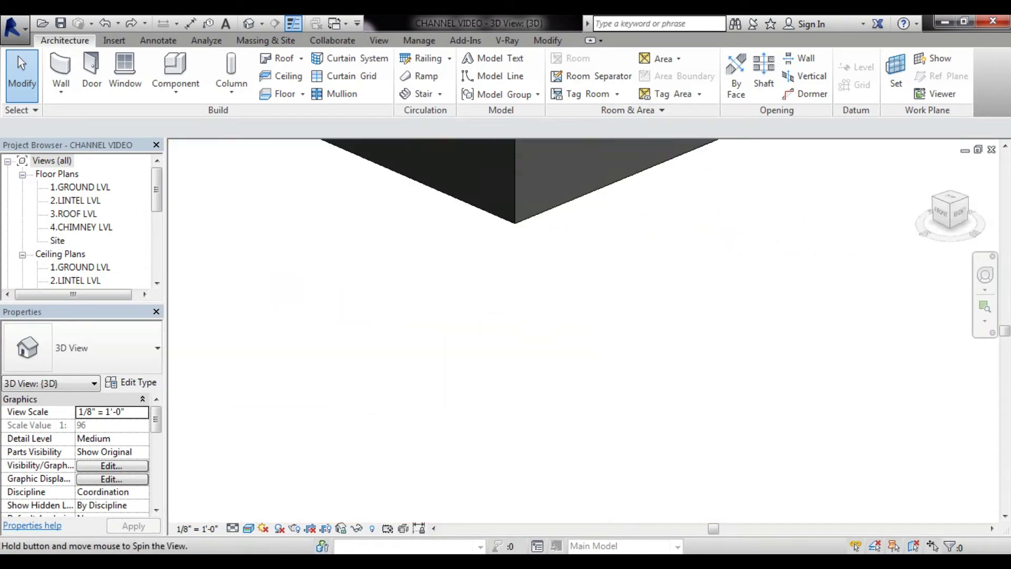
pyautogui.moveTo(579, 263); pyautogui.dragTo(579, 368, button='middle')
pyautogui.scroll(2, 579, 326)
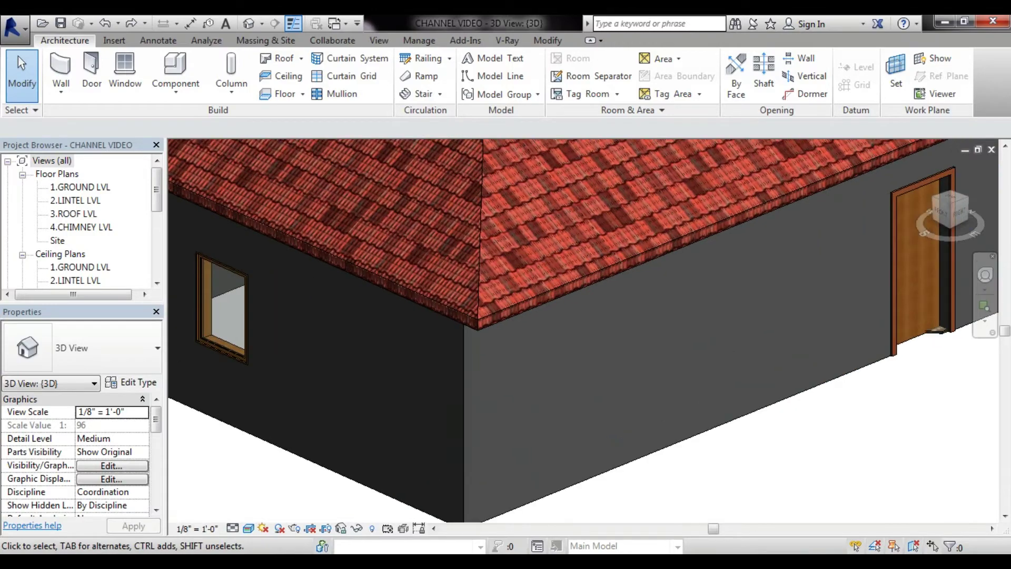
pyautogui.scroll(1, 459, 258)
# - Add a Roof: Fascia along the tiled roof's eave edge
pyautogui.click(301, 59)
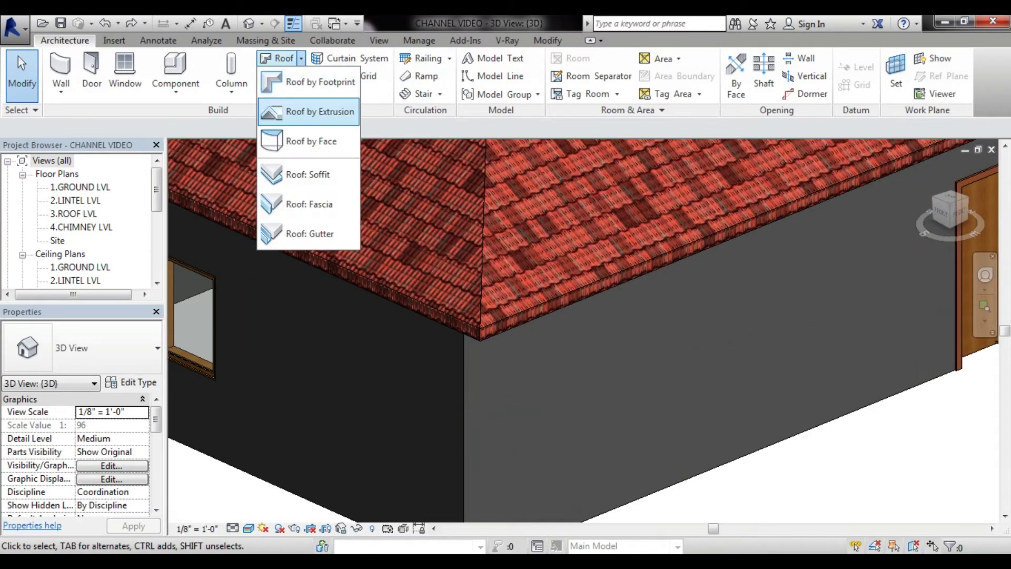
pyautogui.click(310, 204)
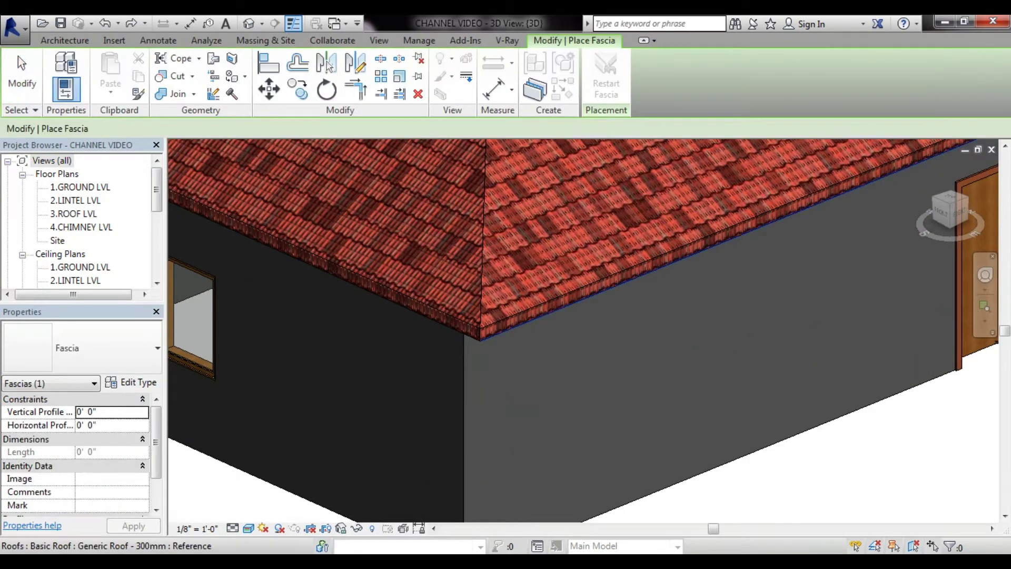
pyautogui.click(738, 256)
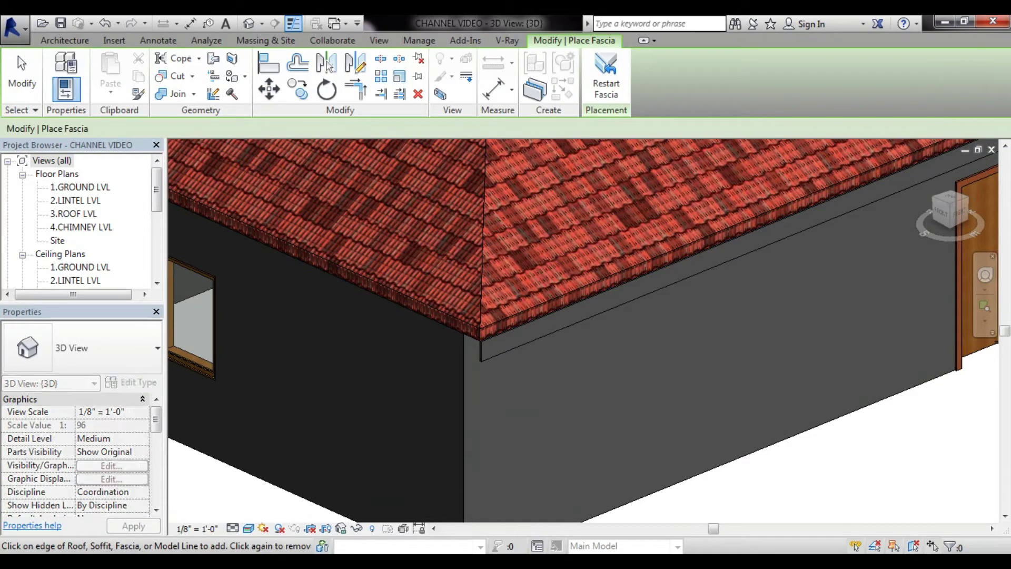
pyautogui.press('Escape')
# - Zoom out and centre the small hip-roof building in view
pyautogui.scroll(-5, 599, 266)
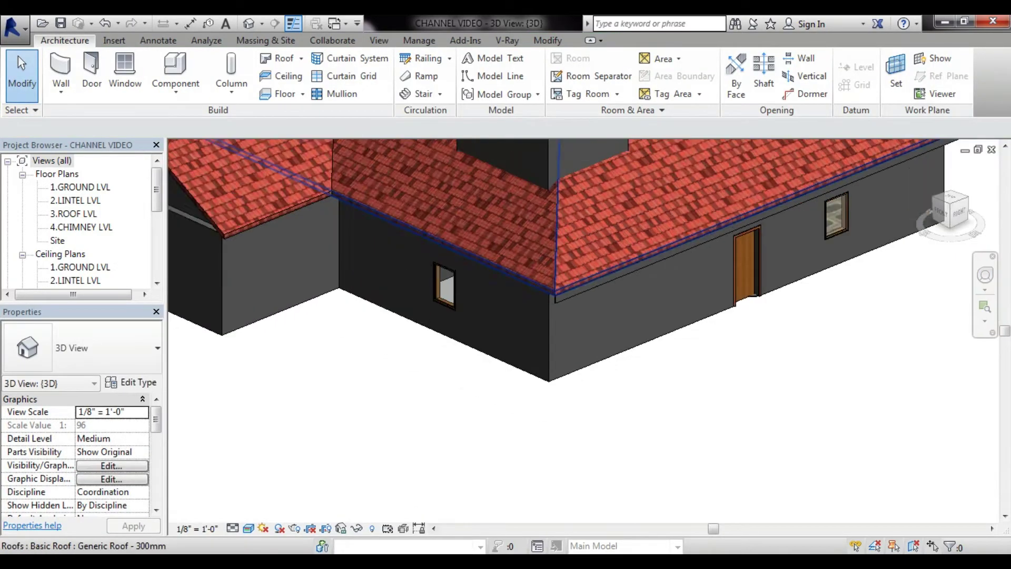
pyautogui.scroll(-3, 599, 265)
pyautogui.scroll(-3, 563, 211)
pyautogui.scroll(-1, 563, 210)
pyautogui.moveTo(737, 326); pyautogui.dragTo(474, 300, button='middle')
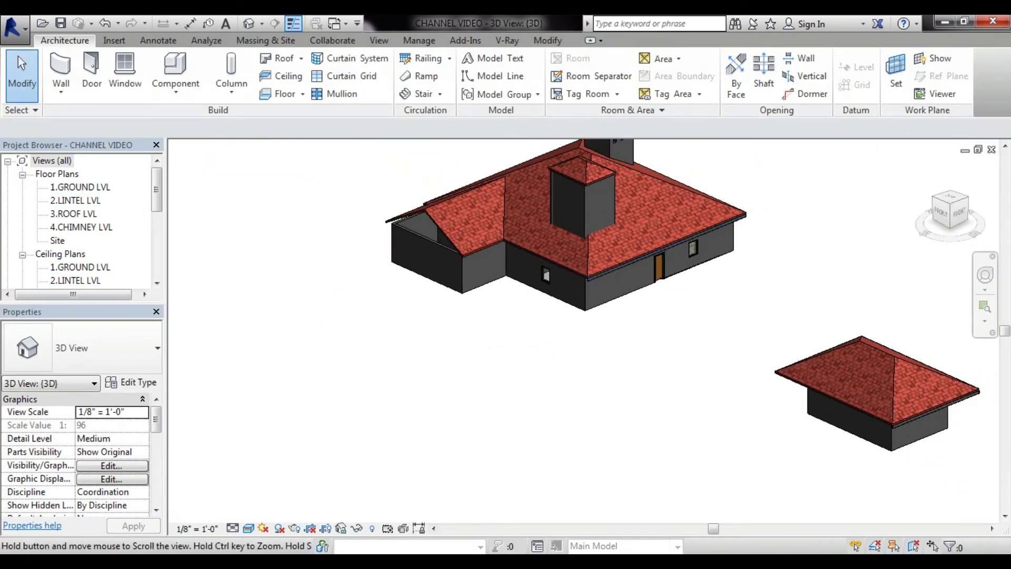
pyautogui.scroll(4, 696, 337)
pyautogui.scroll(1, 696, 336)
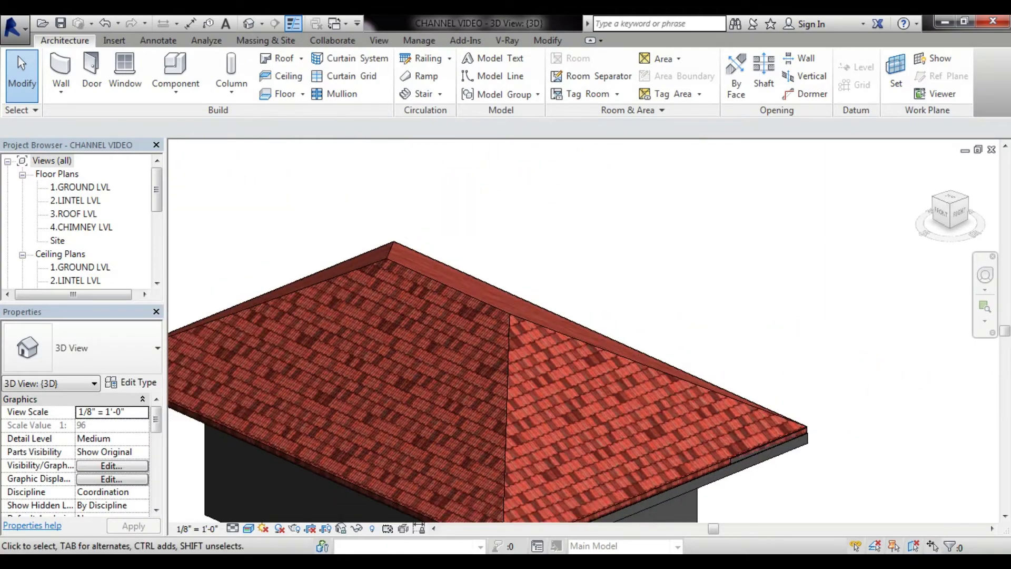
pyautogui.scroll(2, 455, 347)
pyautogui.scroll(1, 455, 347)
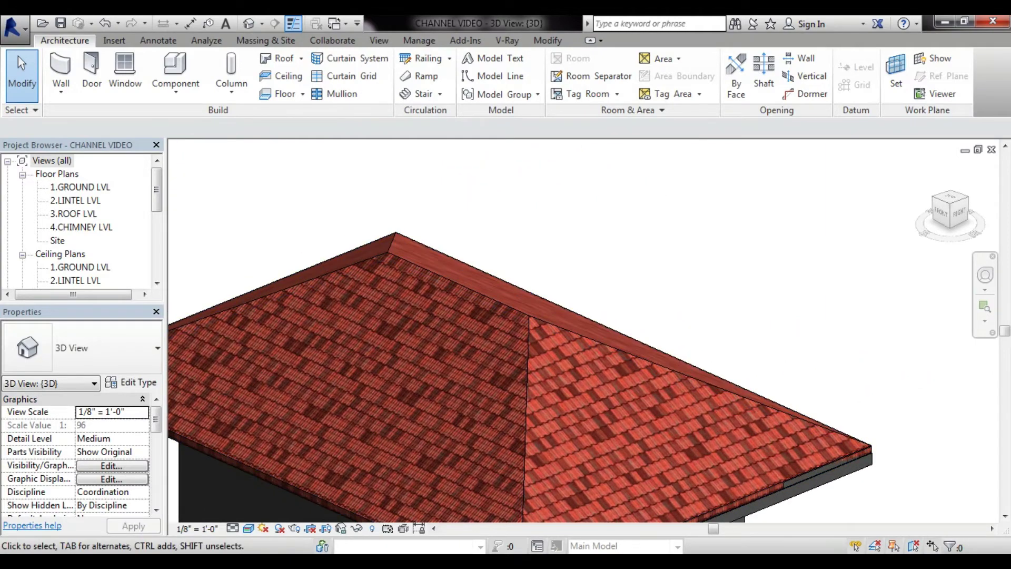
pyautogui.scroll(-3, 583, 331)
pyautogui.scroll(2, 583, 331)
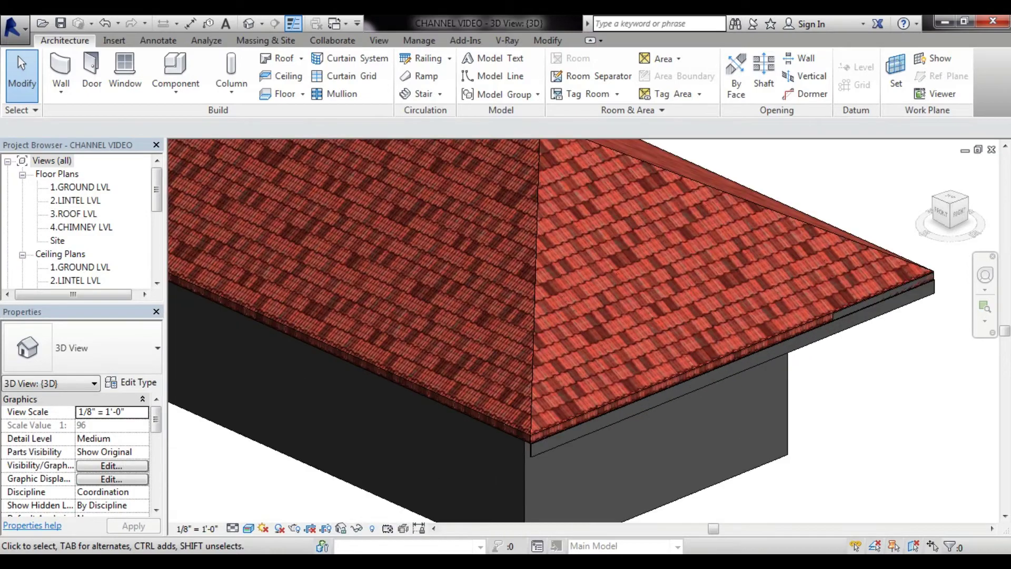
# - Orbit around the hip roof to view its faces, eave and wall
pyautogui.moveTo(584, 330)
pyautogui.keyDown('shift'); pyautogui.mouseDown(button='middle')
pyautogui.moveTo(526, 337)
pyautogui.moveTo(526, 295)
pyautogui.mouseUp(button='middle'); pyautogui.keyUp('shift')
pyautogui.moveTo(527, 158)
pyautogui.mouseDown(button='middle')
pyautogui.moveTo(553, 369)
pyautogui.moveTo(579, 364)
pyautogui.moveTo(564, 368)
pyautogui.mouseUp(button='middle')
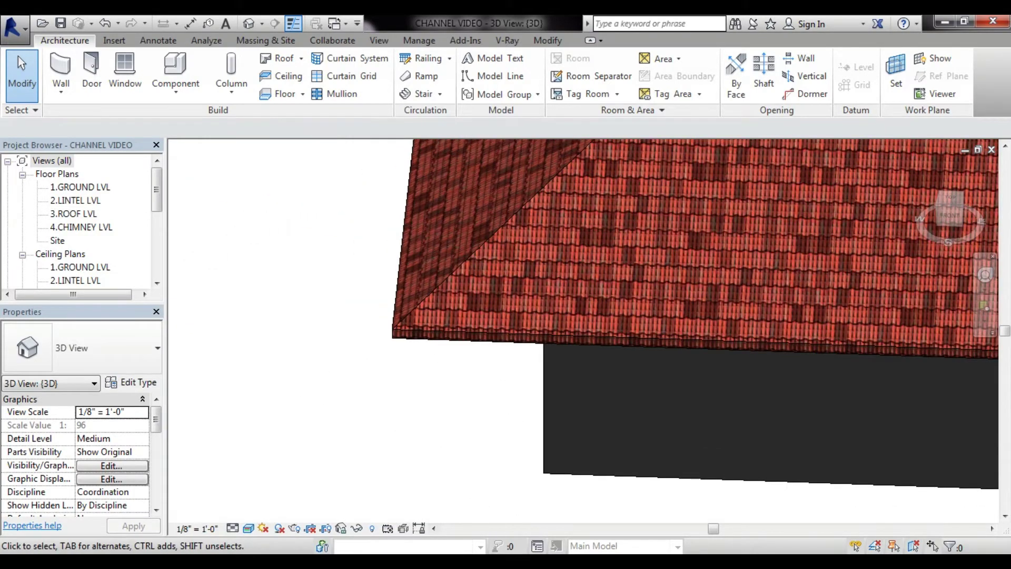
pyautogui.scroll(-2, 695, 316)
pyautogui.moveTo(695, 316)
pyautogui.keyDown('shift'); pyautogui.mouseDown(button='middle')
pyautogui.moveTo(659, 316)
pyautogui.moveTo(605, 237)
pyautogui.mouseUp(button='middle'); pyautogui.keyUp('shift')
pyautogui.scroll(2, 695, 316)
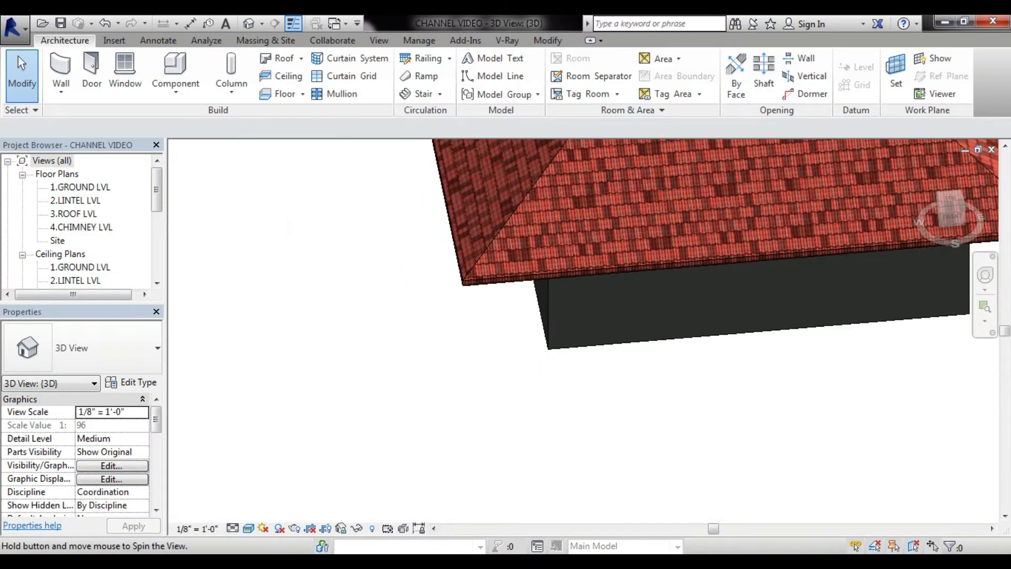
pyautogui.moveTo(579, 158); pyautogui.dragTo(579, 274, button='middle')
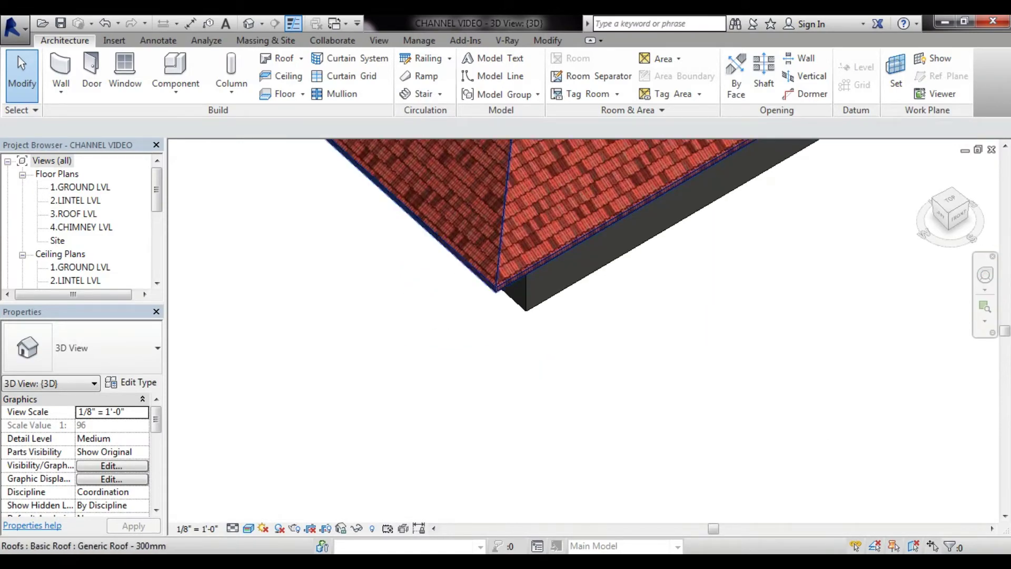
pyautogui.moveTo(542, 221); pyautogui.dragTo(552, 343, button='middle')
pyautogui.scroll(3, 543, 342)
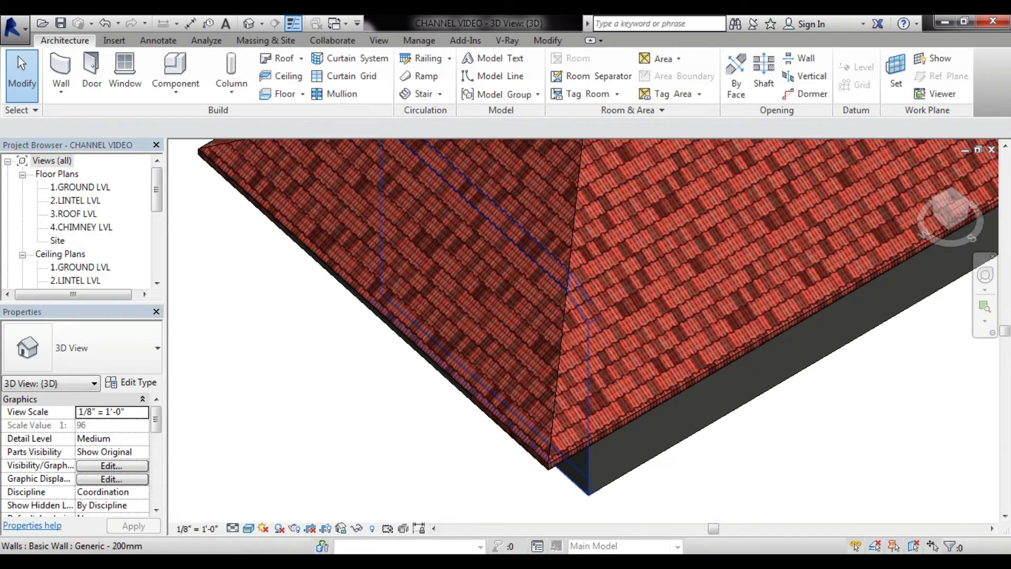
pyautogui.scroll(2, 580, 326)
pyautogui.scroll(2, 579, 327)
# - Frame the eave corner over the wall from several close angles
pyautogui.keyDown('shift'); pyautogui.moveTo(579, 316); pyautogui.dragTo(595, 295, button='middle'); pyautogui.keyUp('shift')
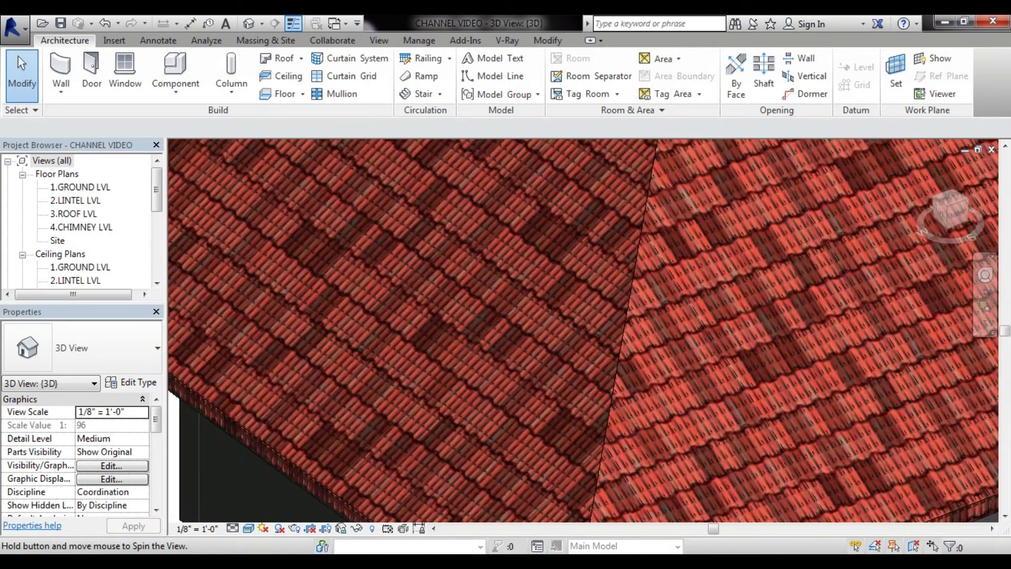
pyautogui.moveTo(579, 368); pyautogui.dragTo(574, 295, button='middle')
pyautogui.scroll(-2, 537, 274)
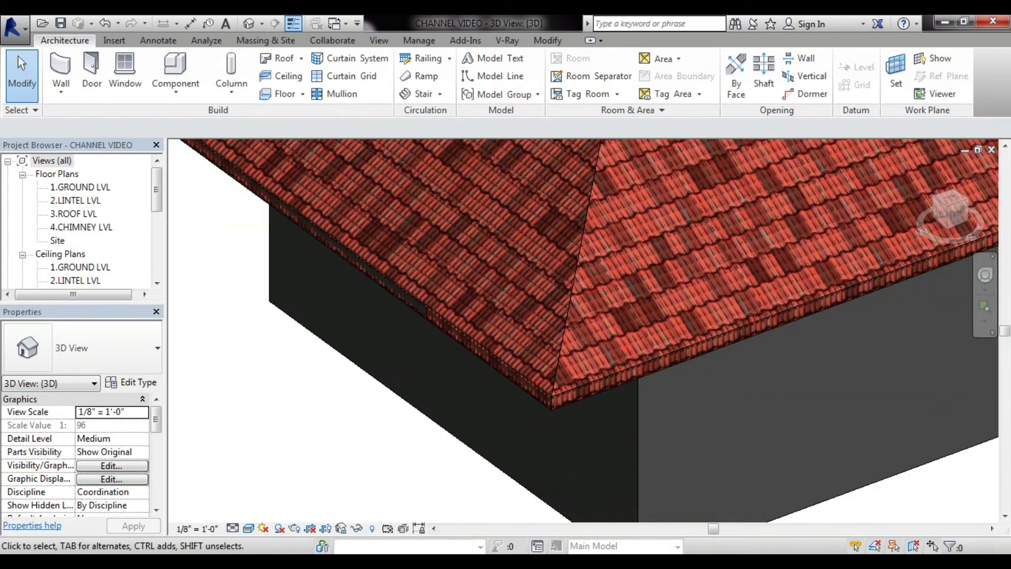
pyautogui.scroll(-2, 579, 327)
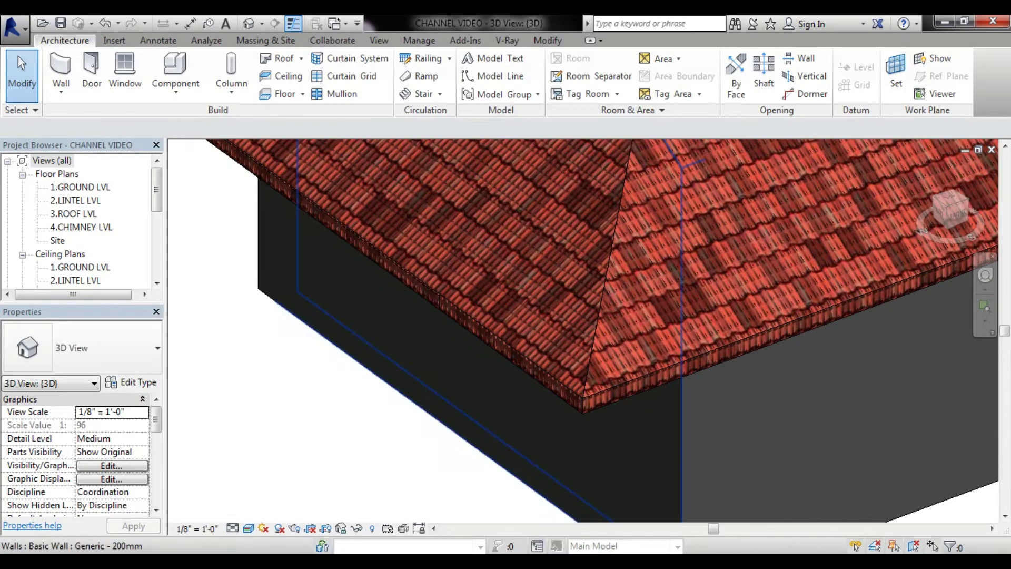
pyautogui.scroll(3, 579, 326)
pyautogui.moveTo(579, 327)
pyautogui.mouseDown(button='middle')
pyautogui.moveTo(605, 295)
pyautogui.moveTo(558, 316)
pyautogui.moveTo(569, 326)
pyautogui.mouseUp(button='middle')
pyautogui.scroll(-3, 506, 294)
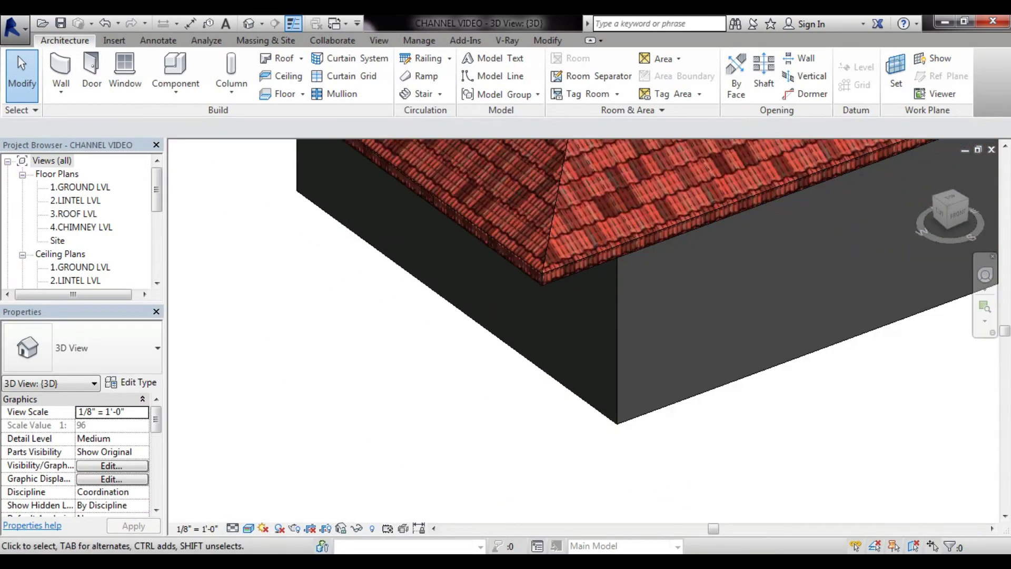
pyautogui.keyDown('shift'); pyautogui.moveTo(505, 295); pyautogui.dragTo(521, 342, button='middle'); pyautogui.keyUp('shift')
pyautogui.scroll(2, 503, 292)
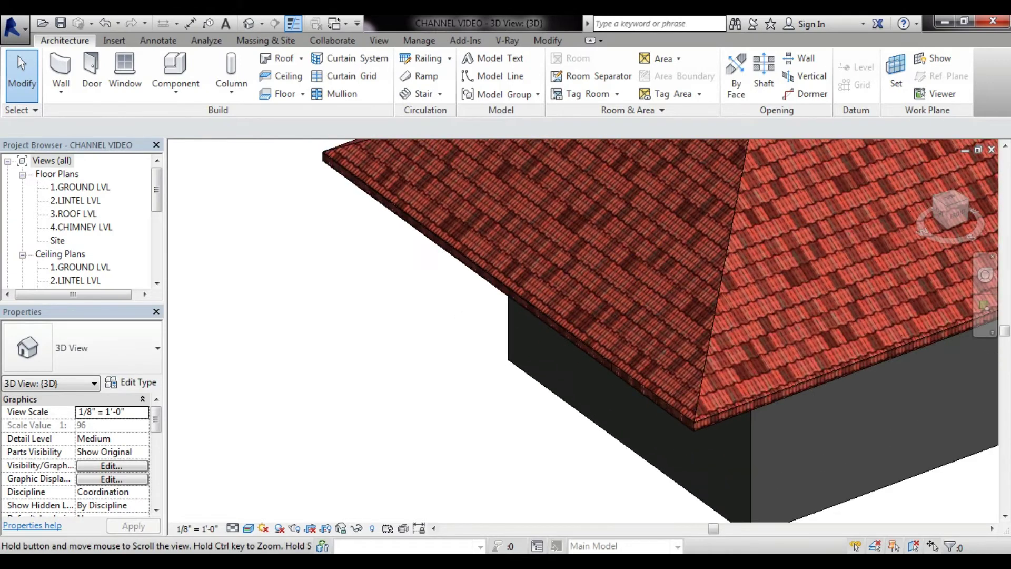
pyautogui.scroll(2, 521, 342)
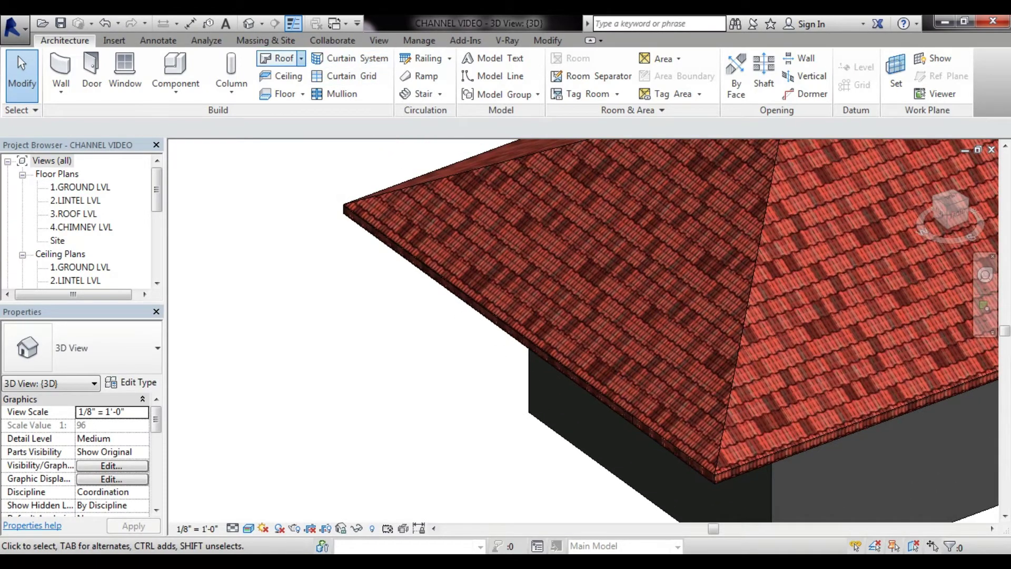
# - Place a Roof: Gutter along the hip roof's front-left eave
pyautogui.click(301, 58)
pyautogui.click(309, 233)
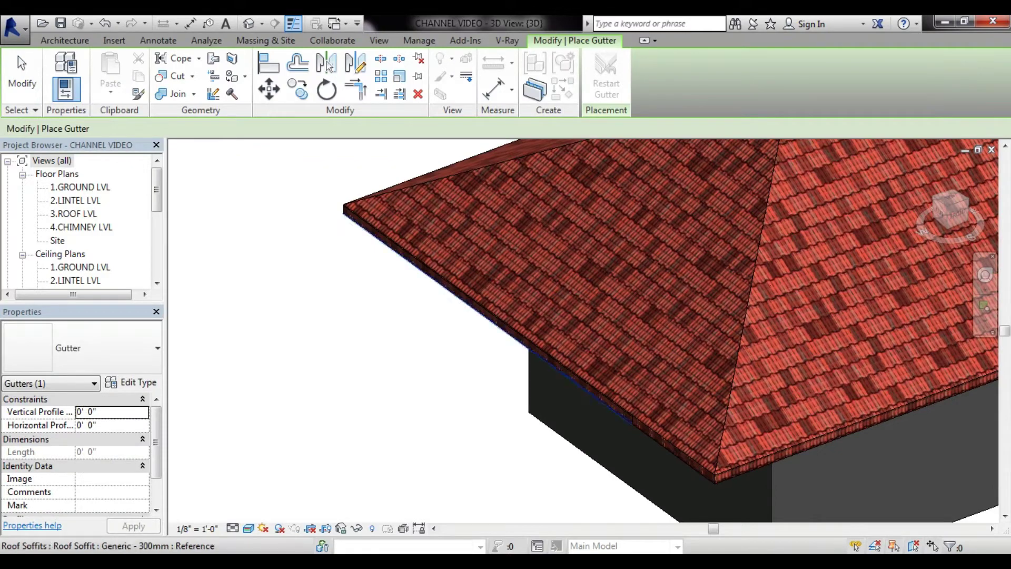
pyautogui.click(422, 275)
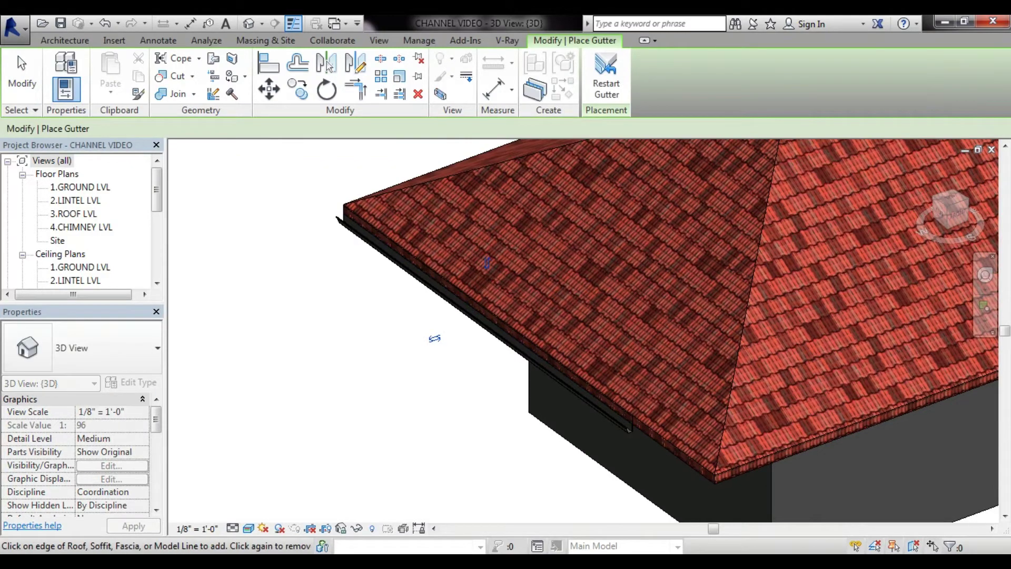
pyautogui.press('Escape')
pyautogui.press('Escape')
# - Zoom in to inspect the gutter end, wall and soffit under the eave
pyautogui.scroll(3, 553, 368)
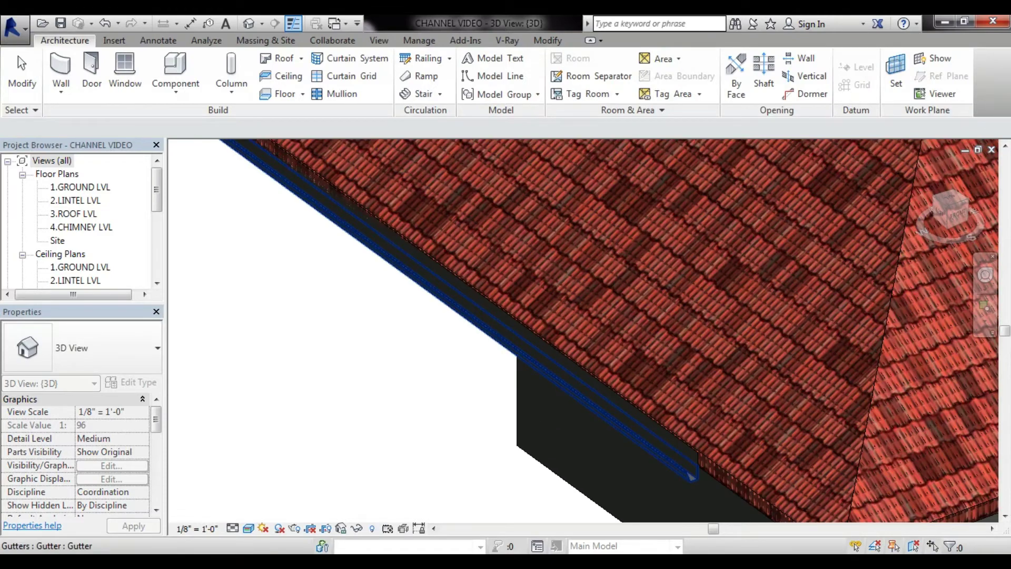
pyautogui.scroll(2, 553, 369)
pyautogui.scroll(2, 553, 368)
pyautogui.moveTo(579, 315); pyautogui.dragTo(473, 343, button='middle')
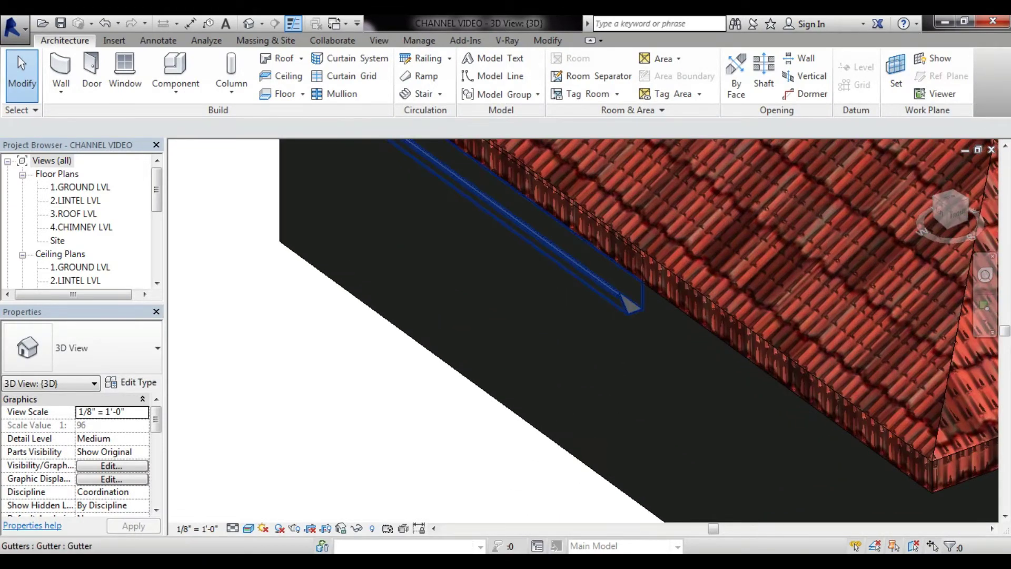
pyautogui.scroll(2, 621, 301)
pyautogui.scroll(1, 621, 300)
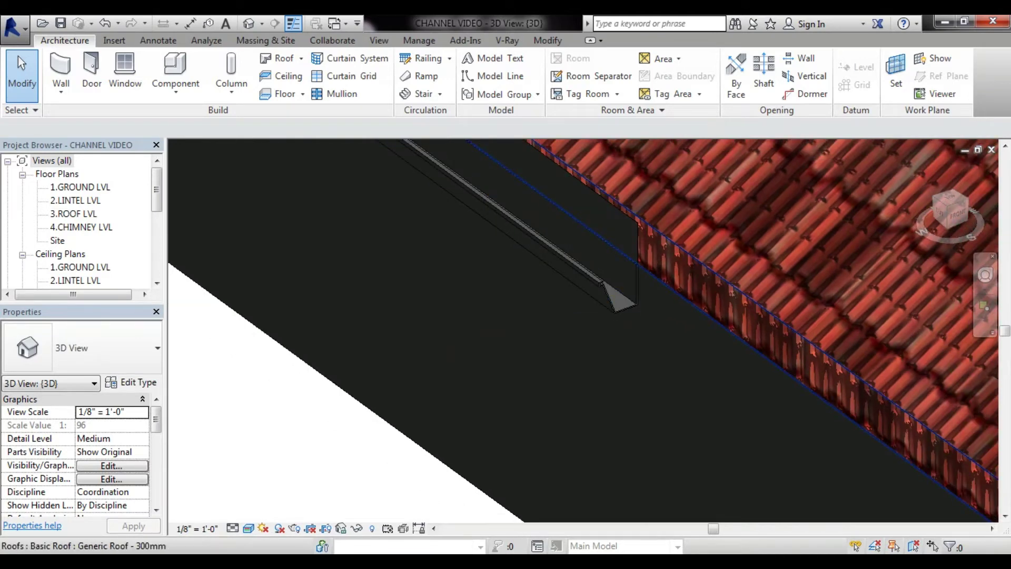
pyautogui.scroll(-1, 579, 327)
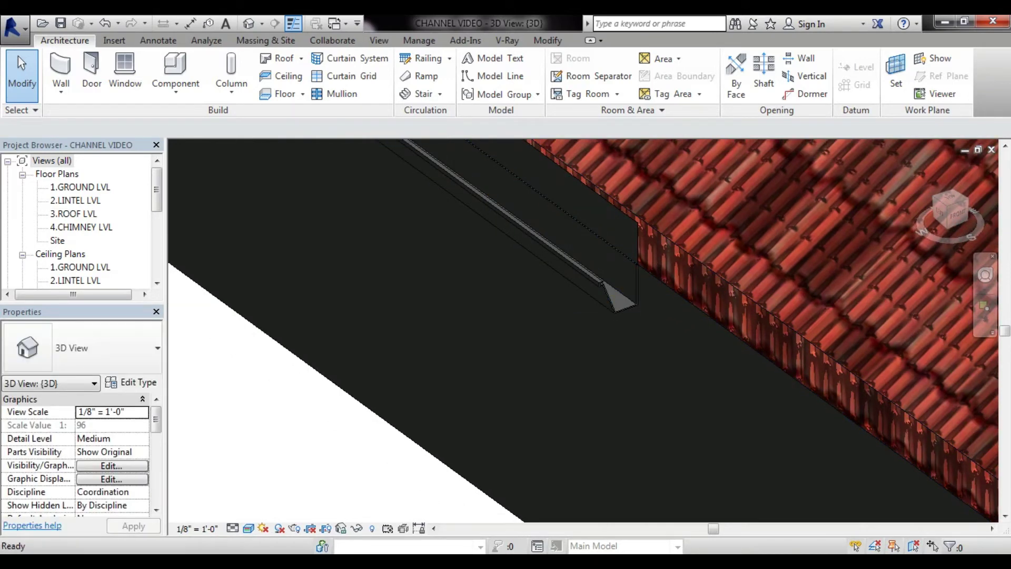
pyautogui.scroll(-2, 579, 326)
pyautogui.scroll(-2, 579, 327)
pyautogui.scroll(-1, 579, 327)
pyautogui.scroll(2, 685, 337)
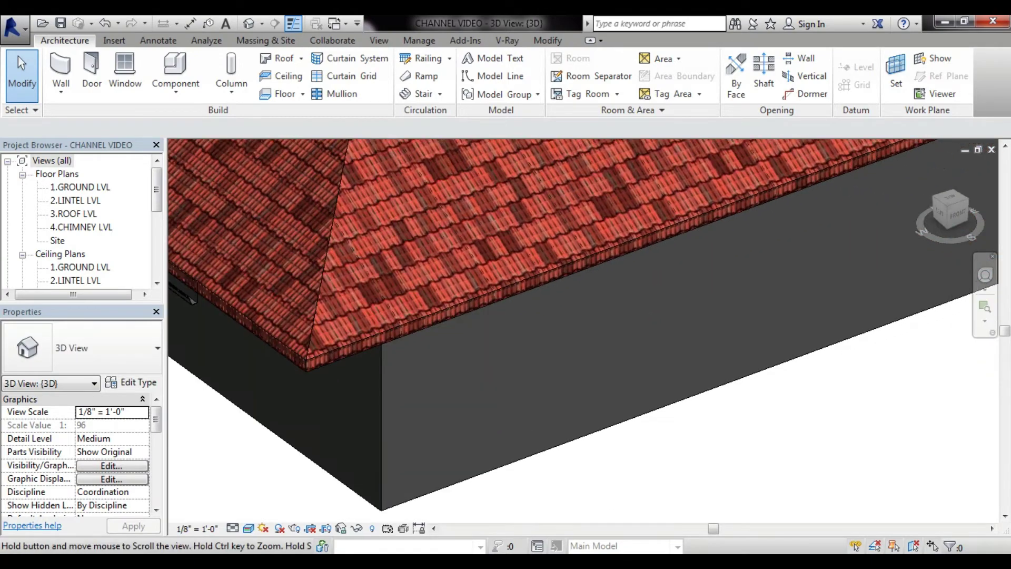
pyautogui.moveTo(684, 337); pyautogui.dragTo(652, 358, button='middle')
# - Place another Roof: Gutter along the roof's other eave edge
pyautogui.click(301, 58)
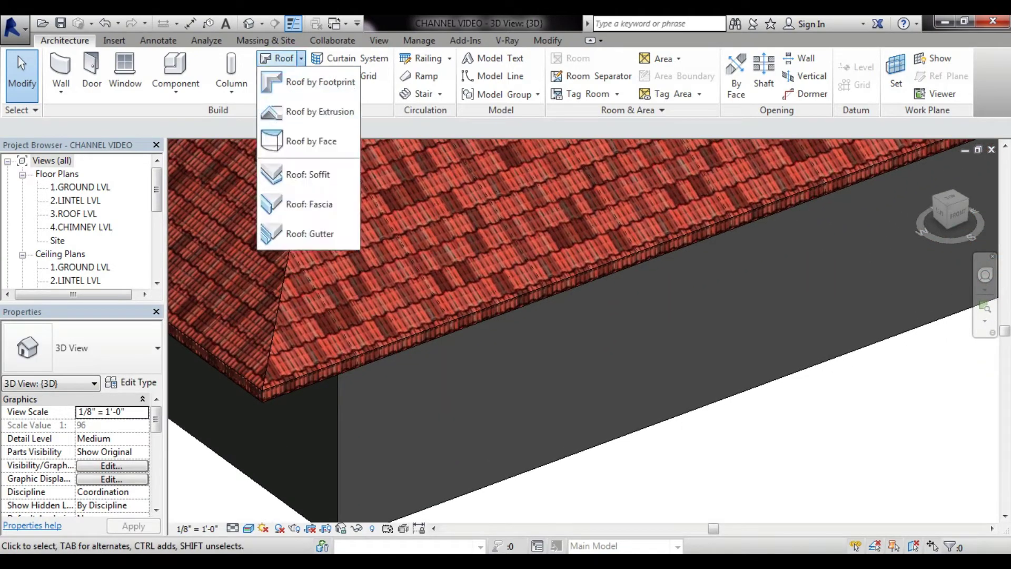
pyautogui.click(305, 232)
pyautogui.click(295, 388)
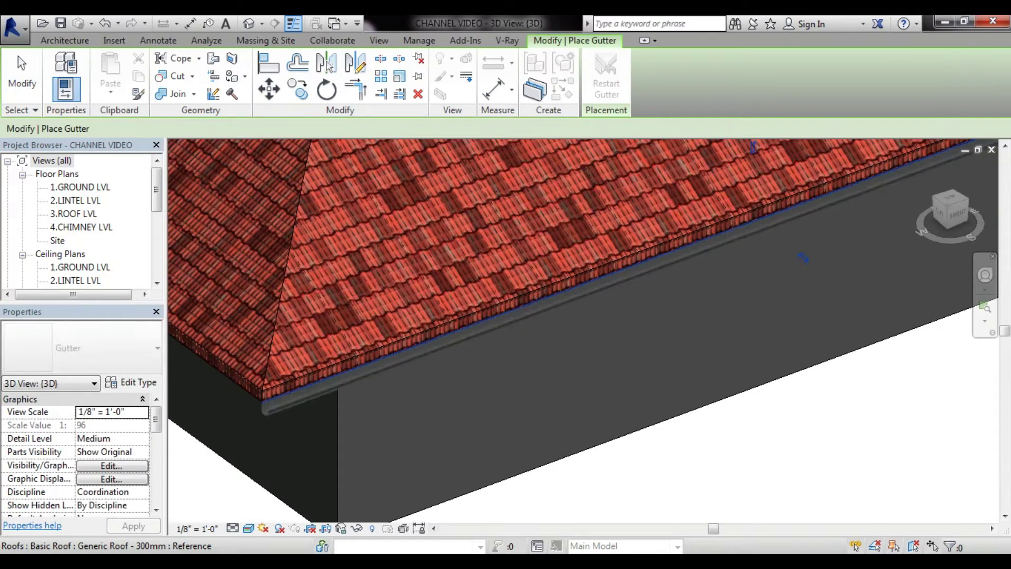
pyautogui.scroll(1, 246, 313)
pyautogui.press('Escape')
pyautogui.press('Escape')
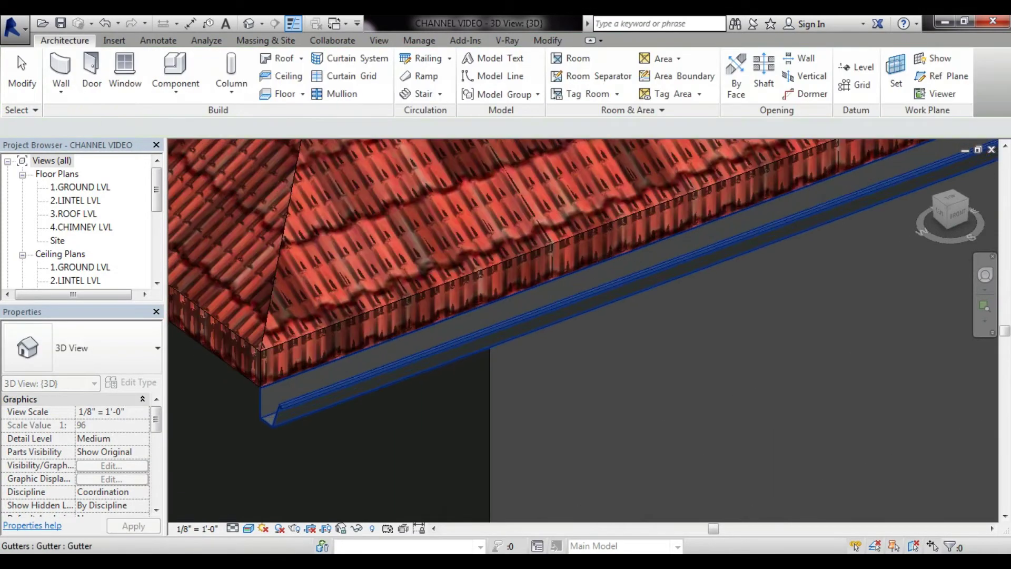
# - Inspect the gutter corner and pan along the roof edge
pyautogui.scroll(4, 368, 343)
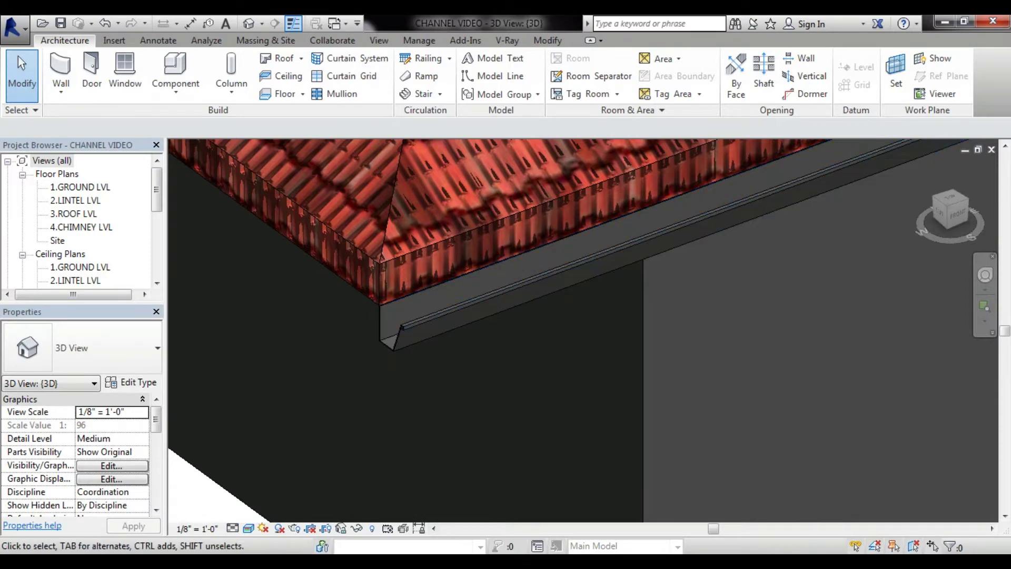
pyautogui.moveTo(511, 300)
pyautogui.mouseDown(button='middle')
pyautogui.moveTo(526, 263)
pyautogui.moveTo(579, 216)
pyautogui.mouseUp(button='middle')
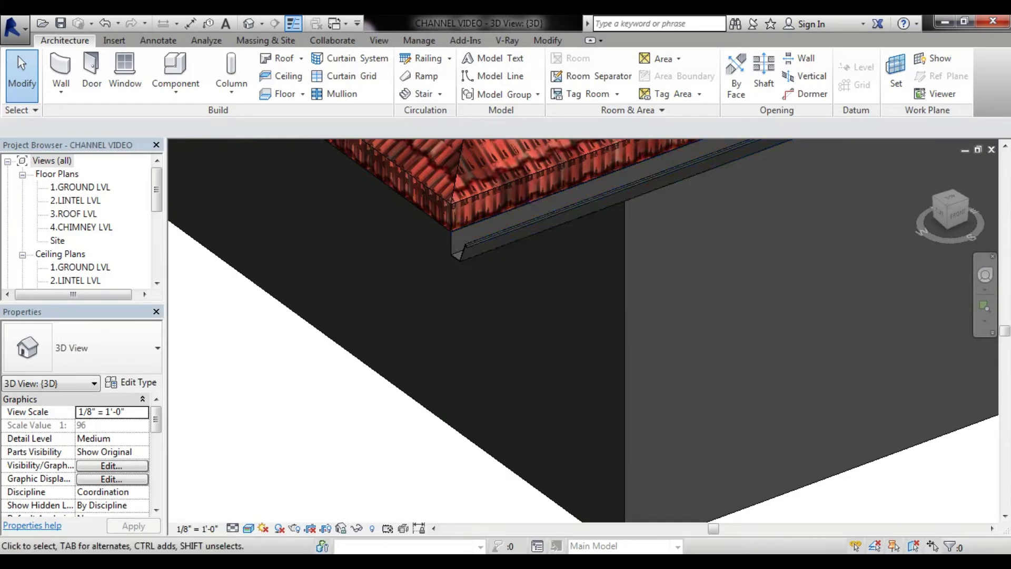
pyautogui.scroll(-3, 579, 327)
pyautogui.moveTo(632, 316)
pyautogui.mouseDown(button='middle')
pyautogui.moveTo(526, 342)
pyautogui.moveTo(527, 263)
pyautogui.mouseUp(button='middle')
pyautogui.scroll(3, 579, 327)
pyautogui.scroll(-3, 580, 326)
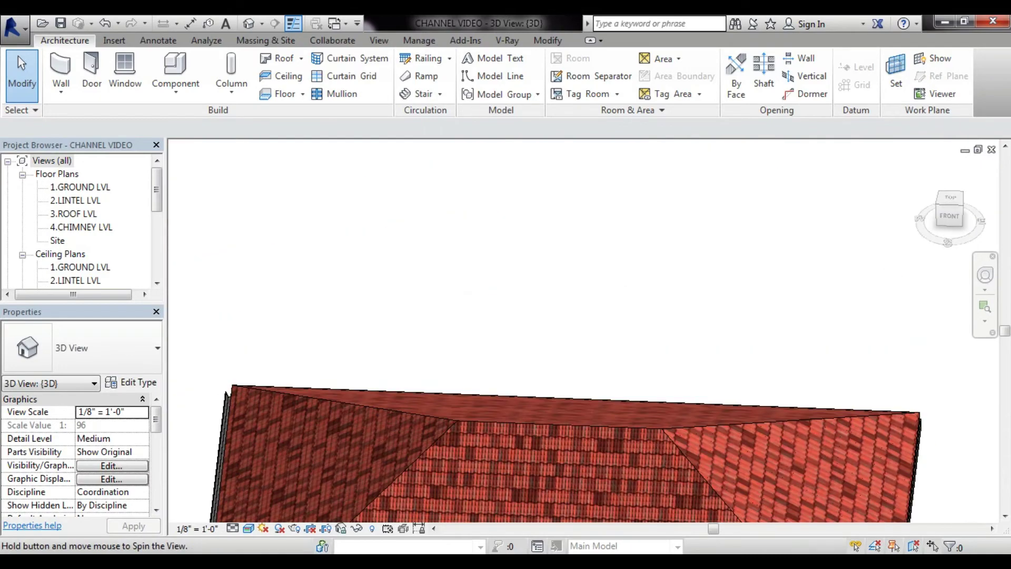
pyautogui.moveTo(526, 316); pyautogui.dragTo(490, 271, button='middle')
pyautogui.moveTo(579, 369)
pyautogui.mouseDown(button='middle')
pyautogui.moveTo(543, 324)
pyautogui.moveTo(558, 315)
pyautogui.mouseUp(button='middle')
# - Bring the red-tiled roof back into view and crossing-select the roof, gutter and fascia
pyautogui.scroll(2, 579, 326)
pyautogui.scroll(3, 580, 326)
pyautogui.scroll(2, 579, 326)
pyautogui.scroll(2, 558, 342)
pyautogui.scroll(2, 558, 342)
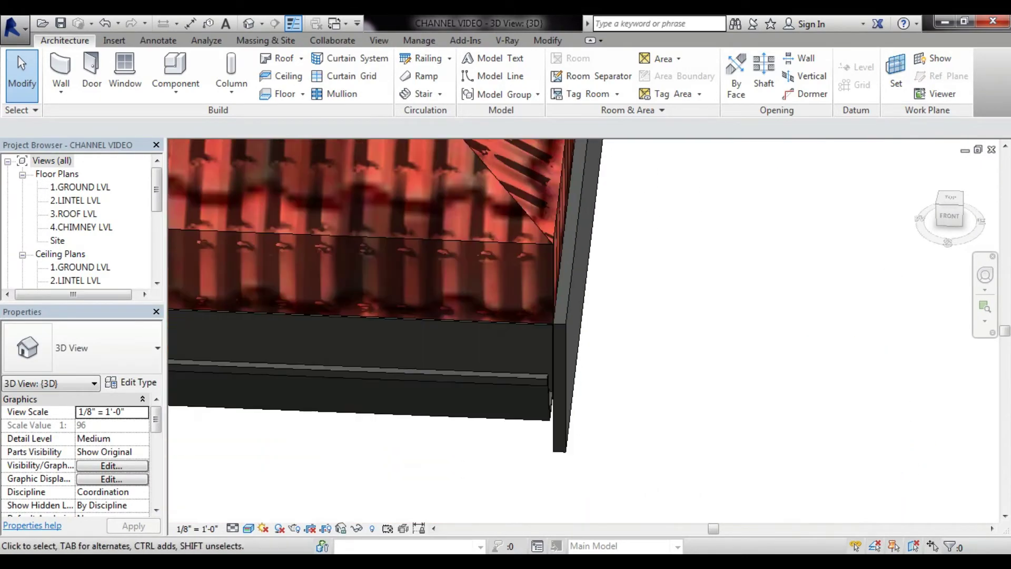
pyautogui.scroll(2, 558, 342)
pyautogui.scroll(3, 548, 410)
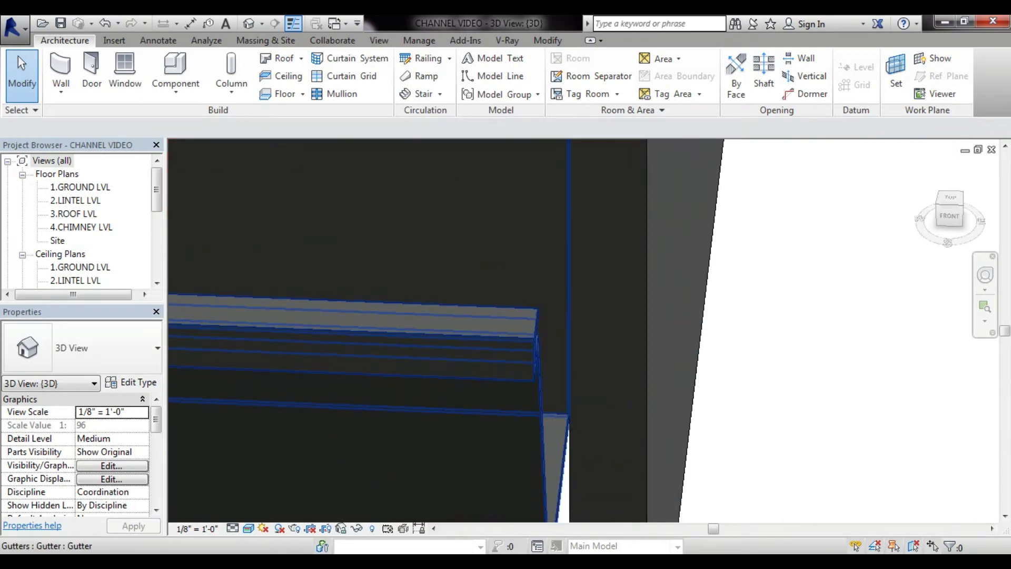
pyautogui.scroll(-2, 547, 410)
pyautogui.keyDown('shift'); pyautogui.moveTo(500, 389); pyautogui.dragTo(606, 379, button='middle'); pyautogui.keyUp('shift')
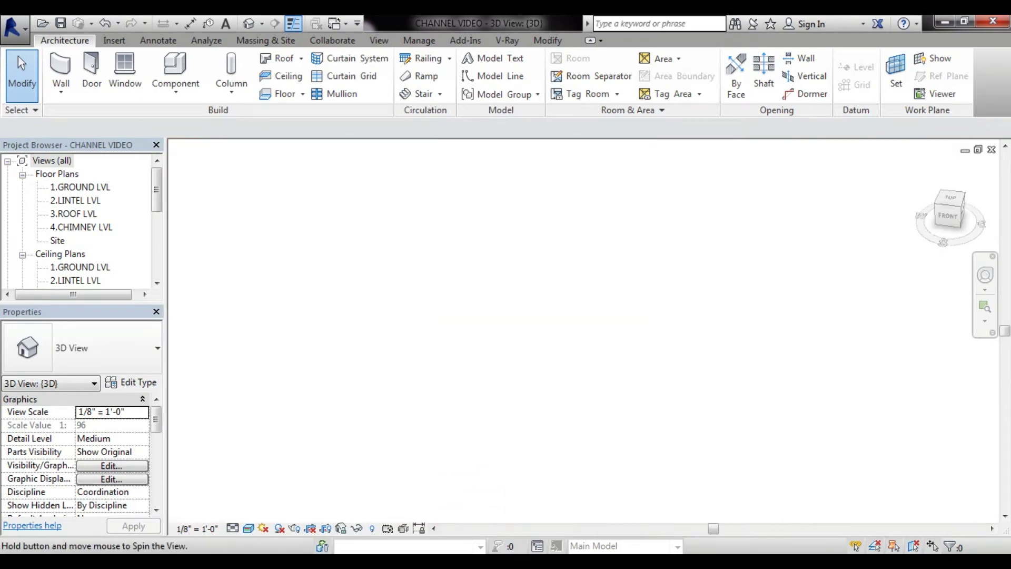
pyautogui.moveTo(527, 316); pyautogui.dragTo(695, 311, button='middle')
pyautogui.scroll(-3, 527, 369)
pyautogui.scroll(-2, 526, 369)
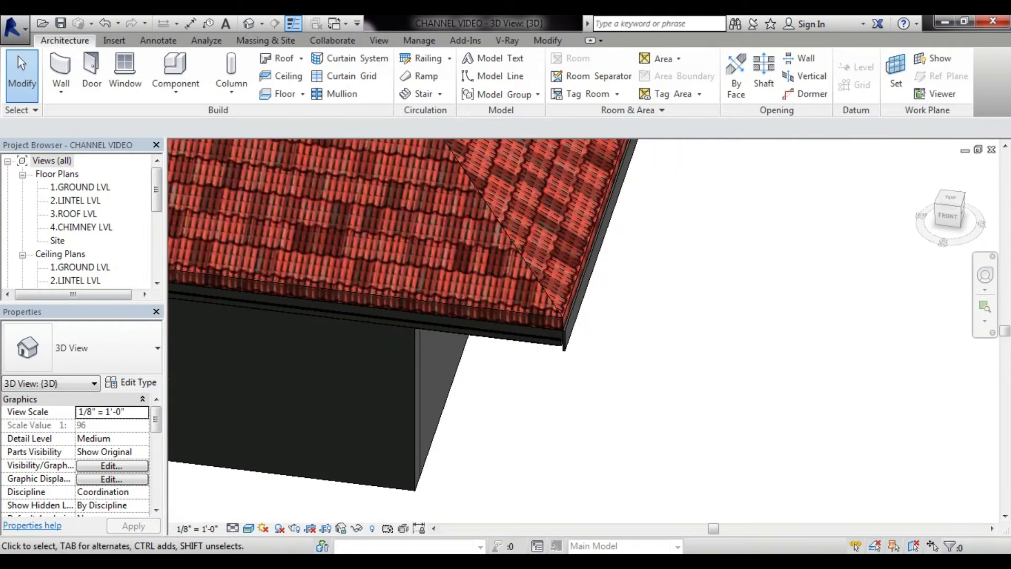
pyautogui.moveTo(591, 458); pyautogui.dragTo(526, 346)
# - Delete the old roof, gutter and fascia, then both leftover roof soffit slabs
pyautogui.press('Delete')
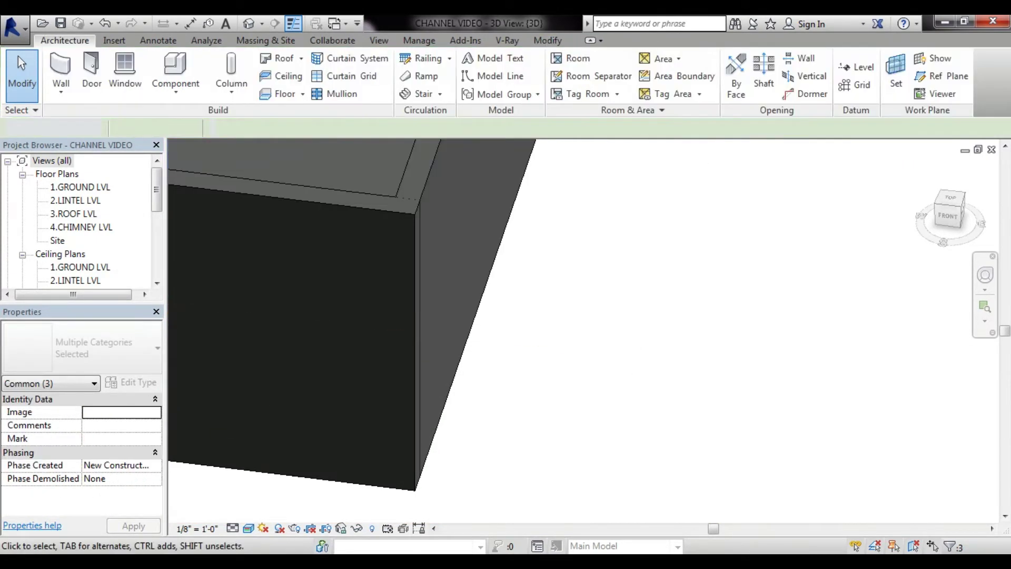
pyautogui.moveTo(474, 263); pyautogui.dragTo(736, 459, button='middle')
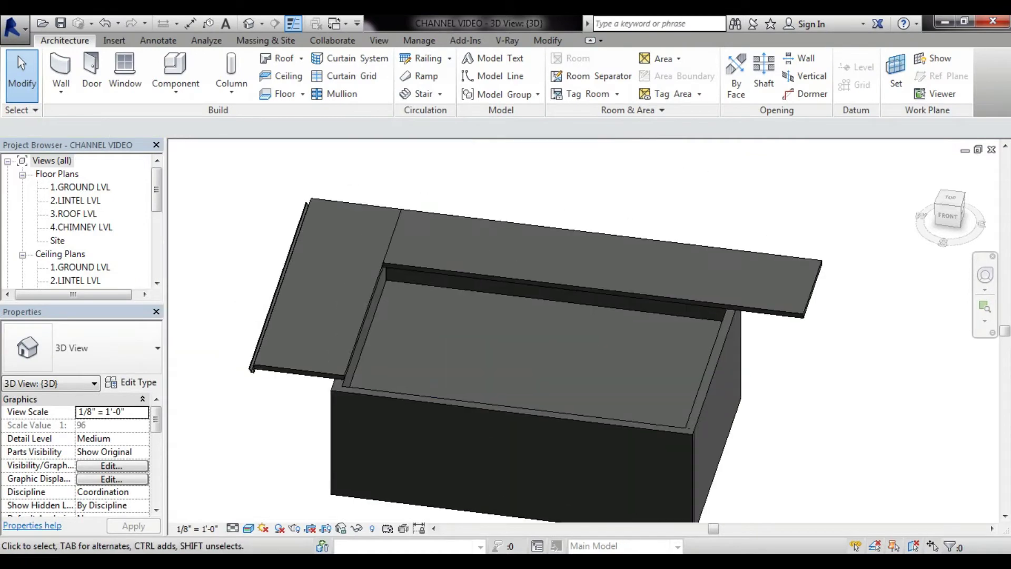
pyautogui.click(322, 284)
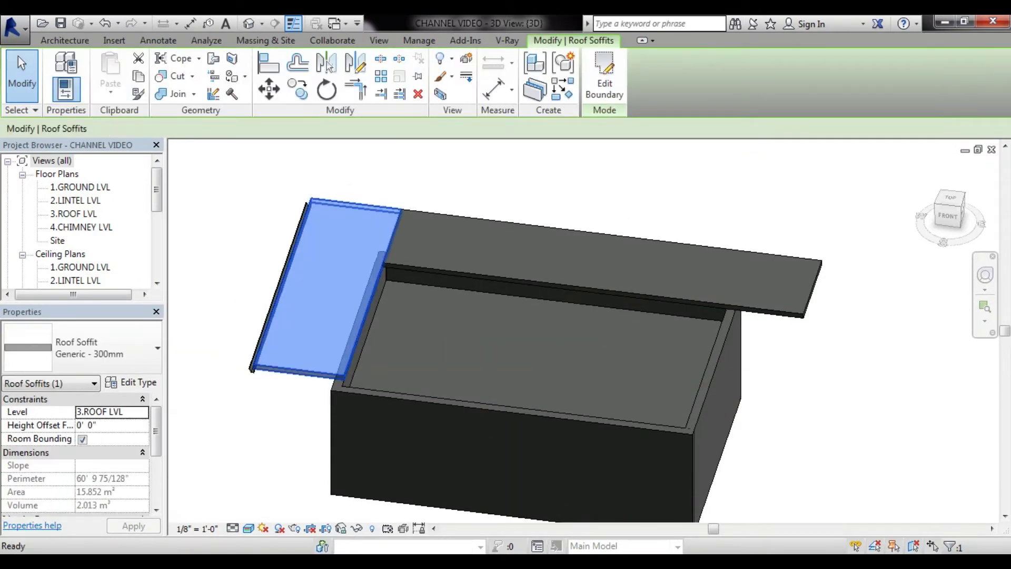
pyautogui.press('Escape')
pyautogui.click(606, 264)
pyautogui.press('Delete')
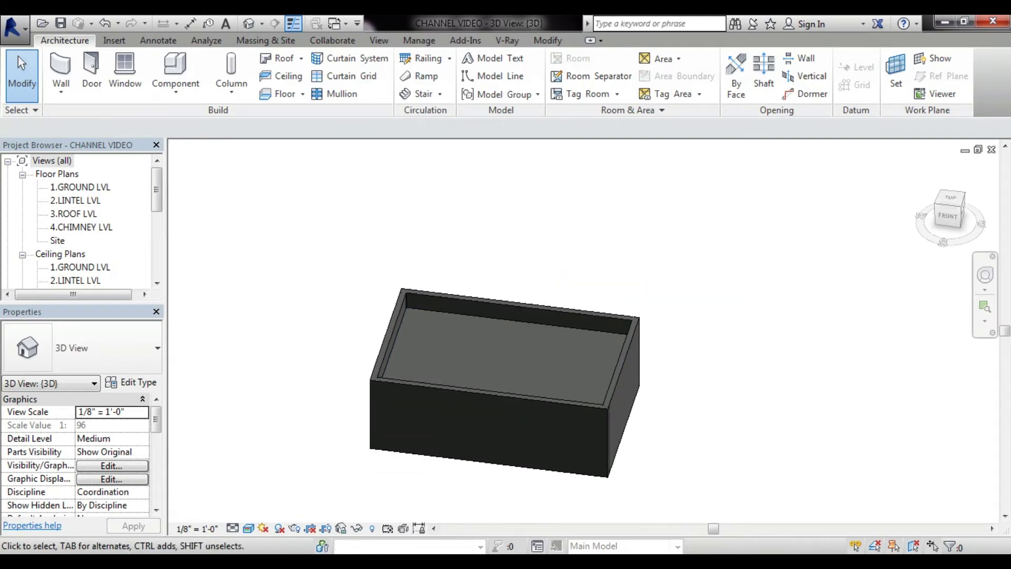
# - Pan and zoom to check the remaining open-topped wall box
pyautogui.moveTo(527, 369); pyautogui.dragTo(526, 158, button='middle')
pyautogui.scroll(-3, 506, 342)
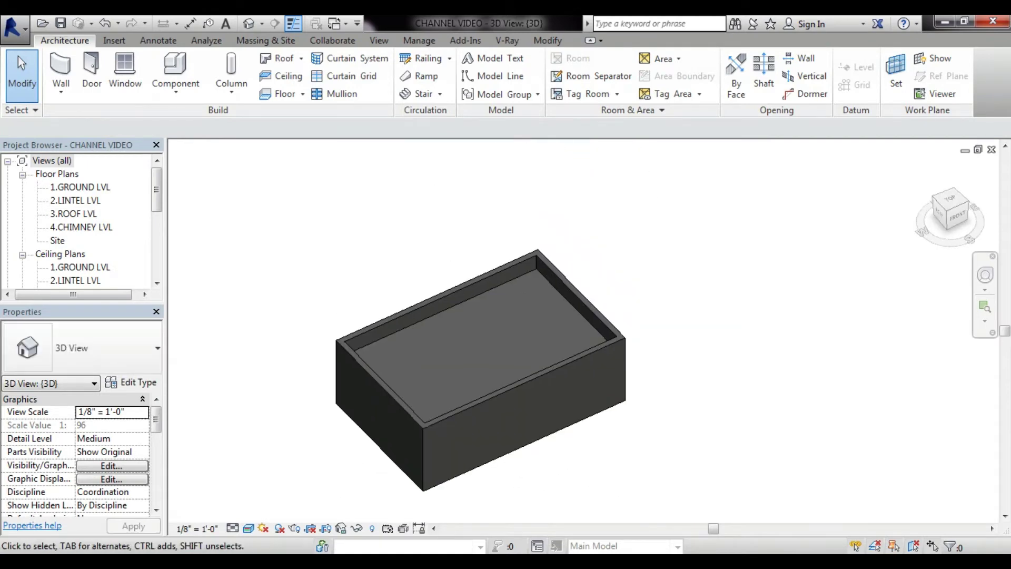
pyautogui.scroll(1, 506, 342)
pyautogui.moveTo(505, 342); pyautogui.dragTo(506, 337, button='middle')
pyautogui.scroll(4, 527, 368)
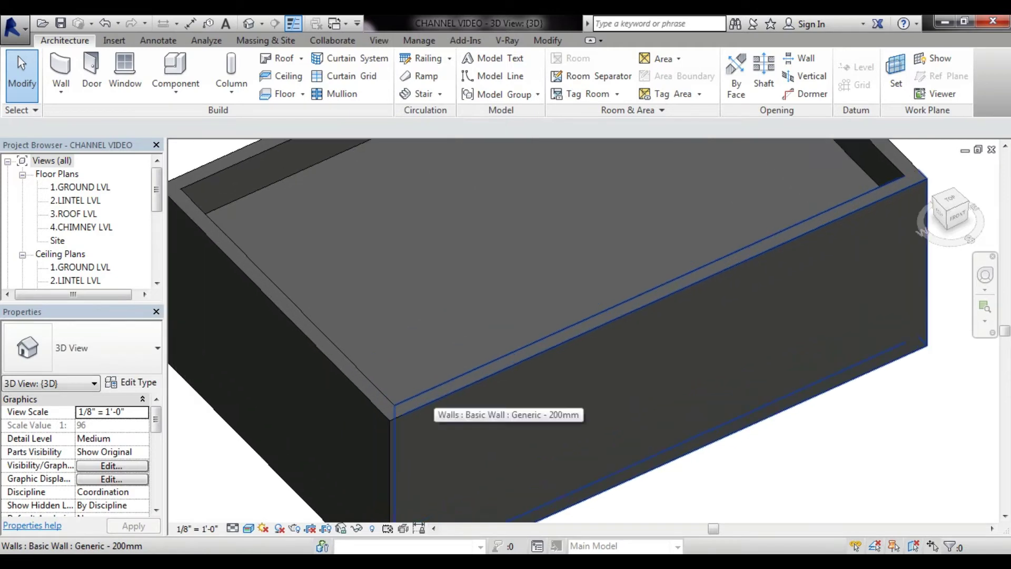
pyautogui.scroll(-3, 432, 408)
pyautogui.scroll(-1, 432, 409)
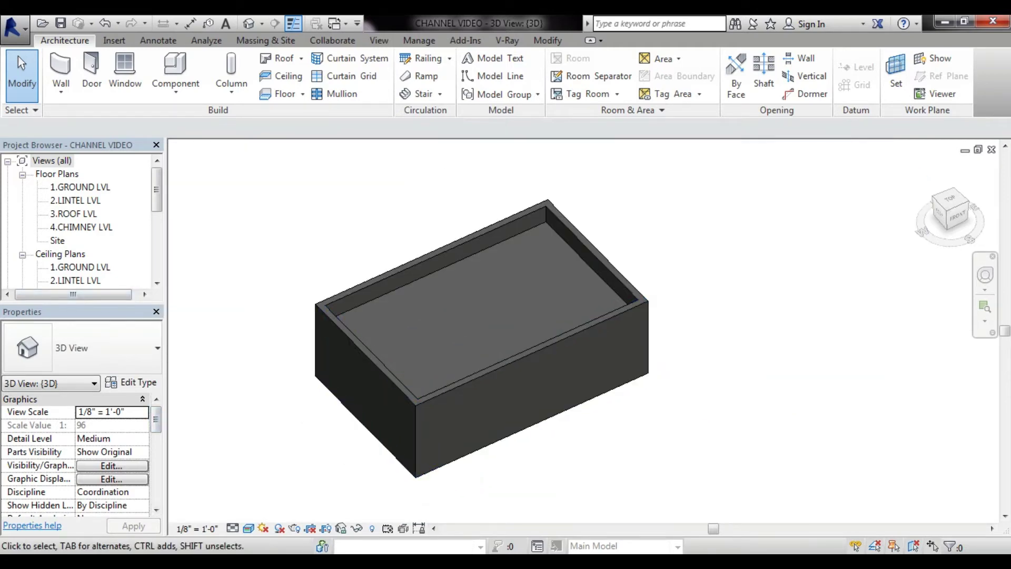
# - Open the 3.ROOF LVL floor plan and centre the second block's outline
pyautogui.doubleClick(73, 213)
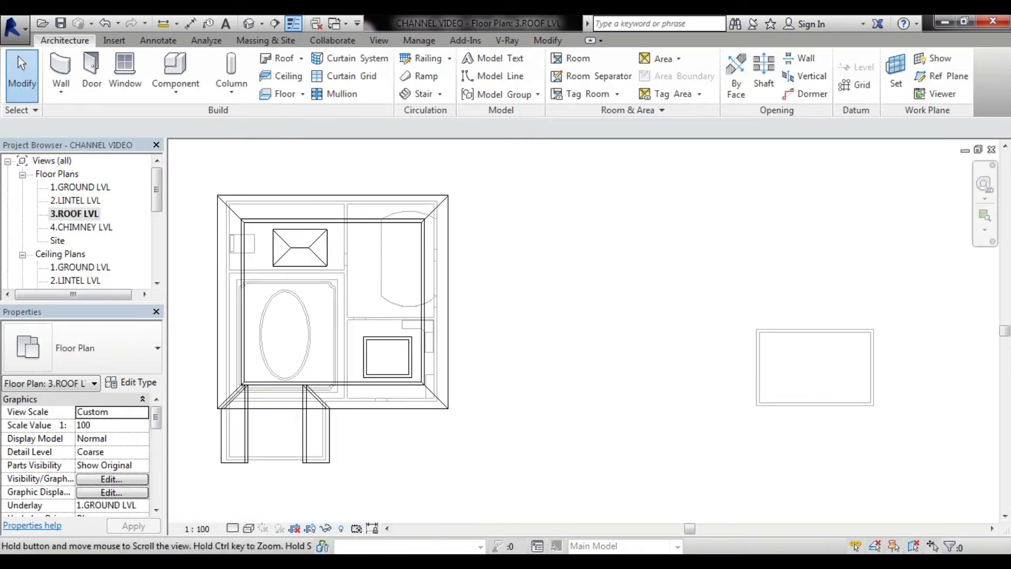
pyautogui.moveTo(937, 384); pyautogui.dragTo(654, 314, button='middle')
pyautogui.scroll(3, 654, 315)
pyautogui.scroll(1, 636, 319)
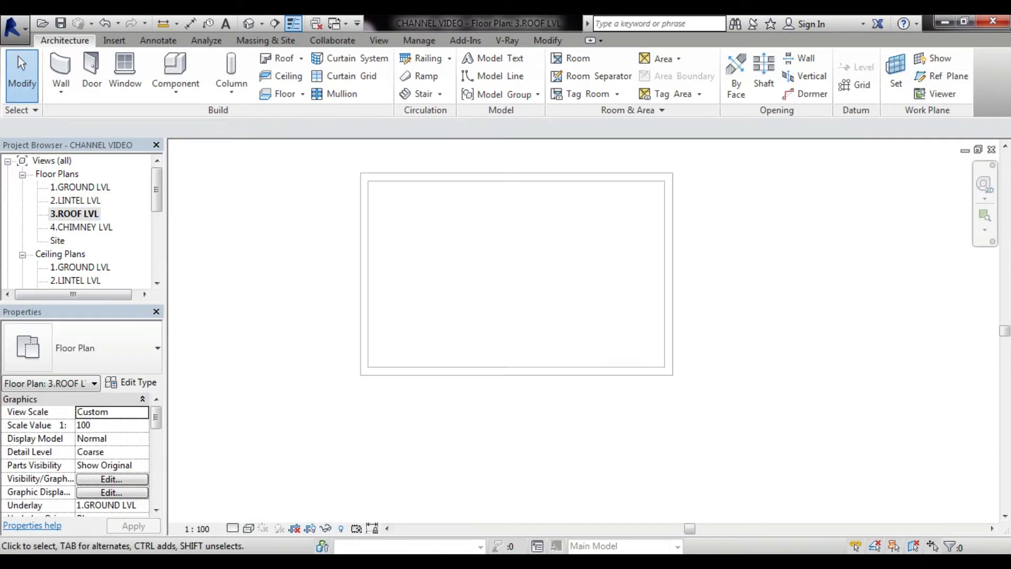
# - Start Roof by Footprint and draw a 35'-6" by 23'-0" rectangle around the walls
pyautogui.click(301, 58)
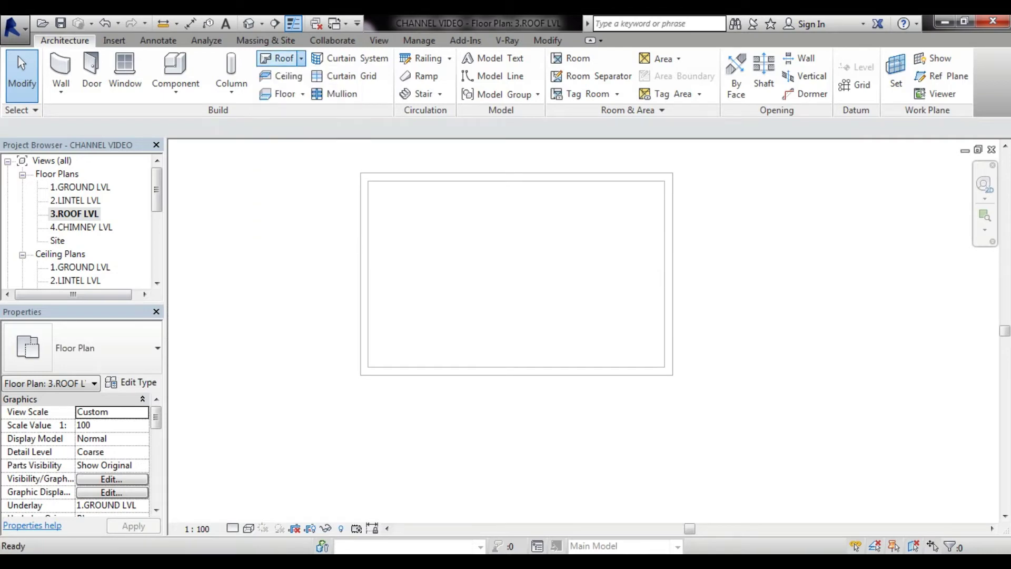
pyautogui.click(279, 57)
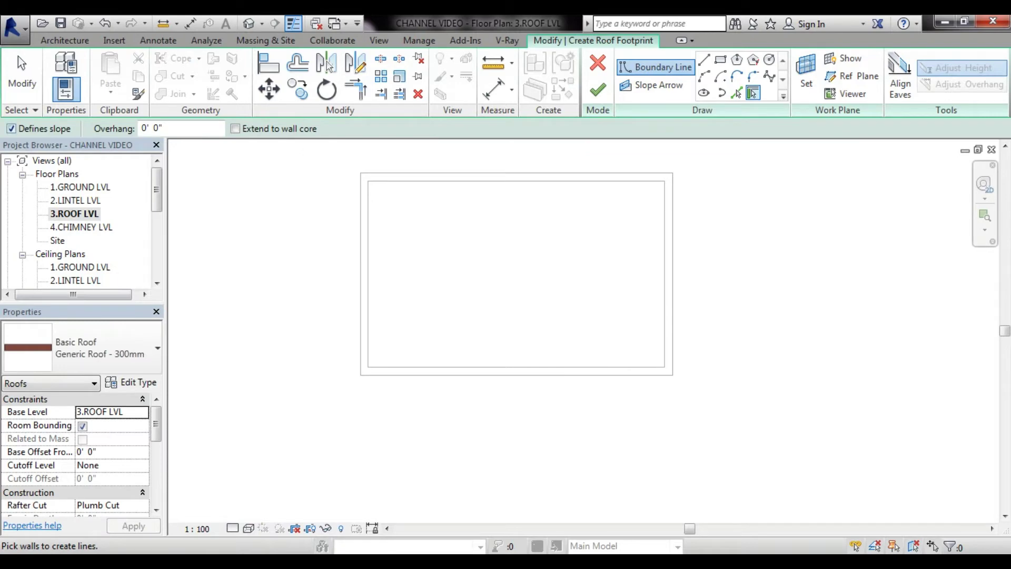
pyautogui.moveTo(516, 274); pyautogui.dragTo(498, 334, button='middle')
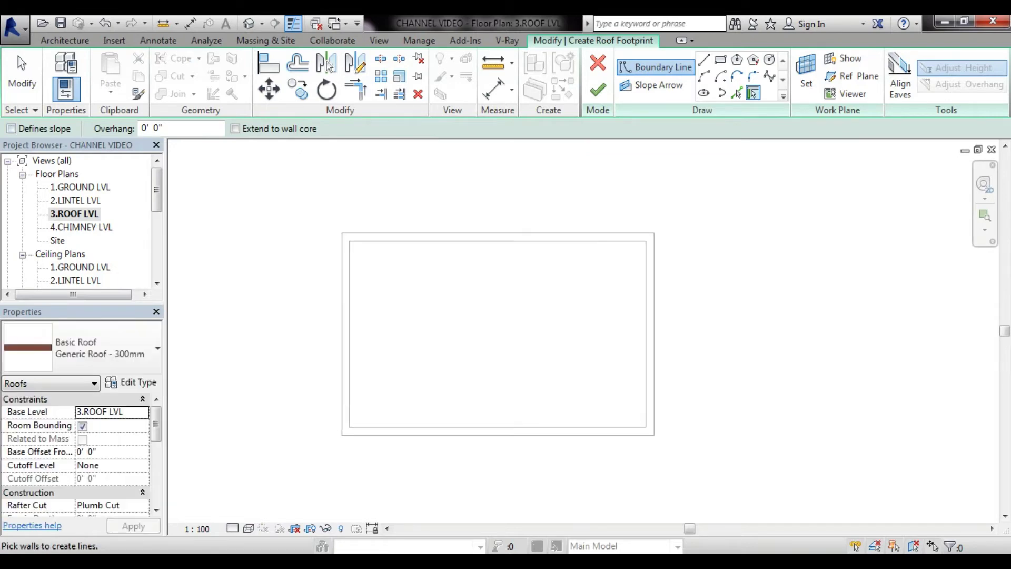
pyautogui.click(720, 59)
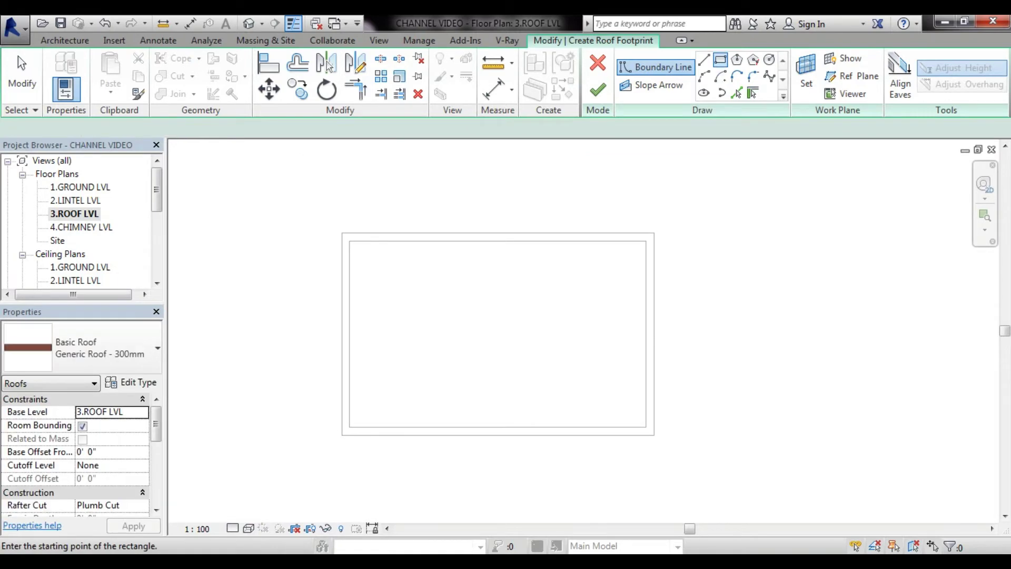
pyautogui.click(309, 215)
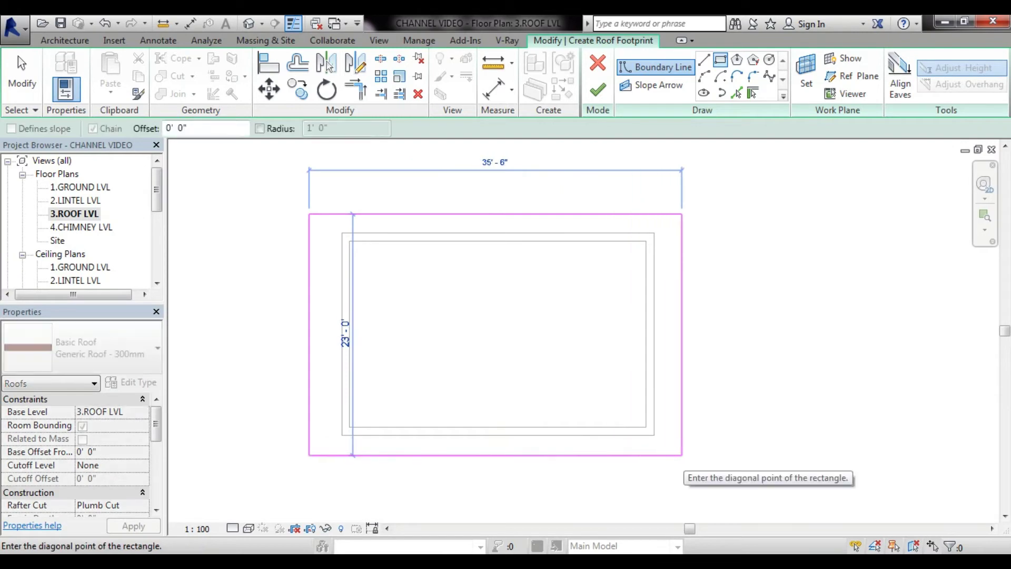
pyautogui.click(681, 455)
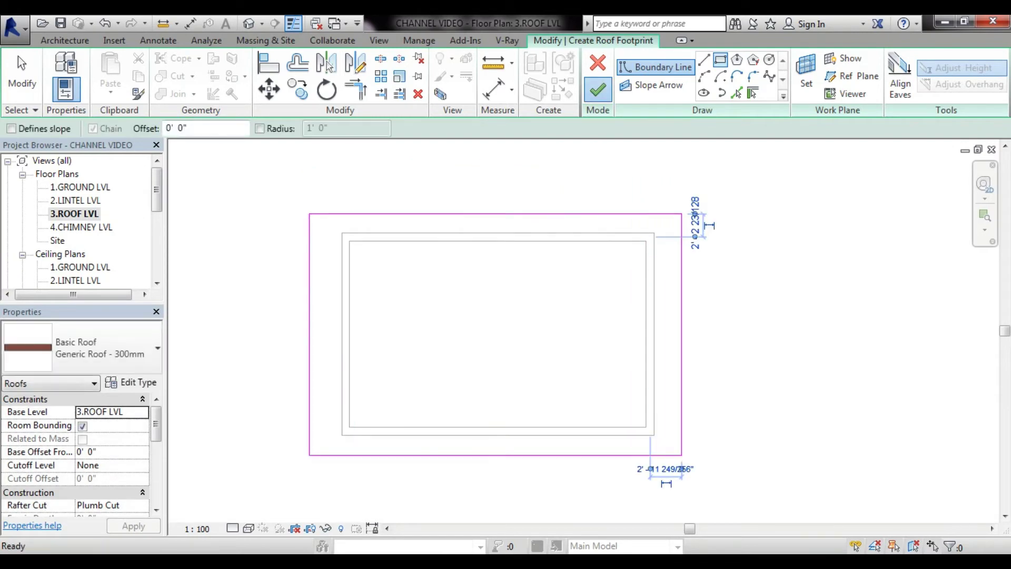
# - Finish the roof footprint sketch and switch to the default 3D view
pyautogui.click(597, 89)
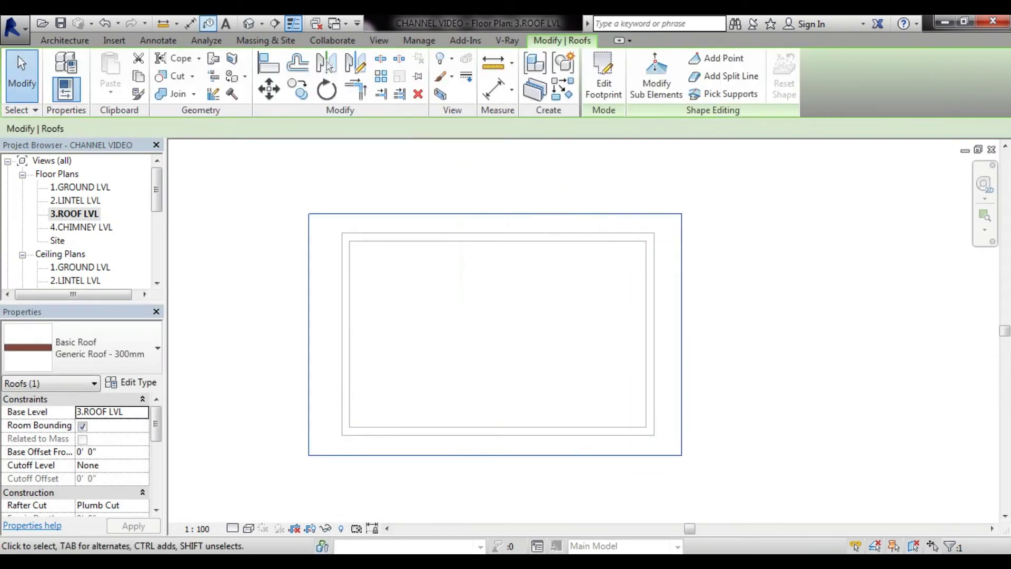
pyautogui.click(248, 24)
pyautogui.scroll(2, 372, 316)
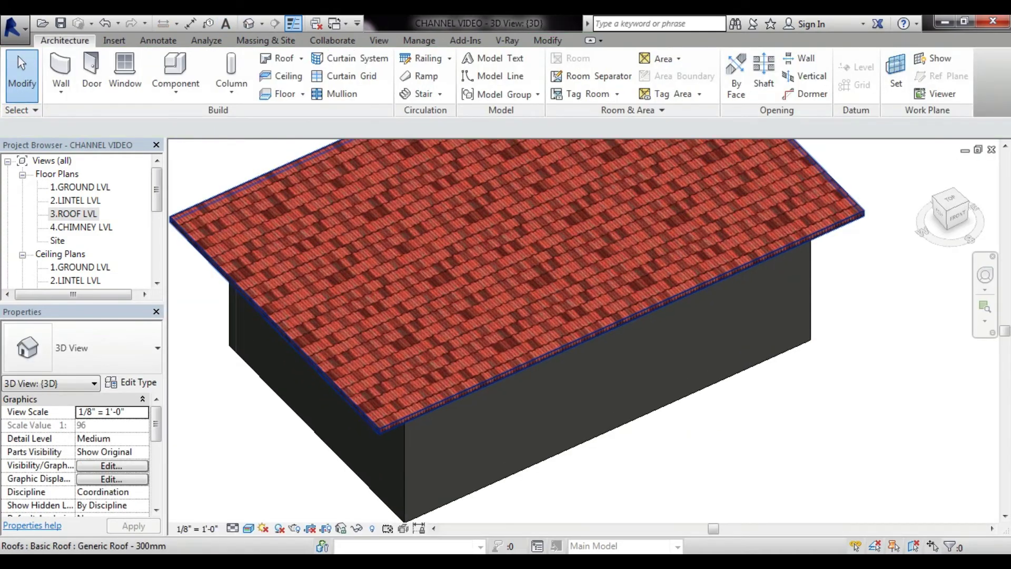
pyautogui.scroll(2, 372, 316)
pyautogui.scroll(2, 579, 326)
# - Orbit around the new red-tiled roof and dismiss the Lowest Level Notice
pyautogui.moveTo(579, 327)
pyautogui.keyDown('shift'); pyautogui.mouseDown(button='middle')
pyautogui.moveTo(474, 327)
pyautogui.moveTo(526, 295)
pyautogui.mouseUp(button='middle'); pyautogui.keyUp('shift')
pyautogui.scroll(1, 526, 326)
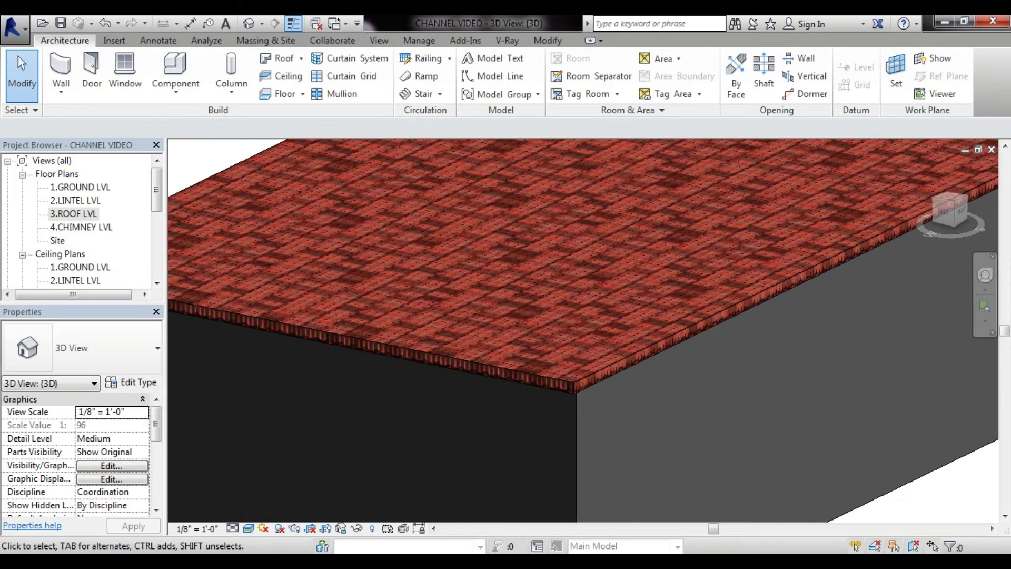
pyautogui.click(277, 58)
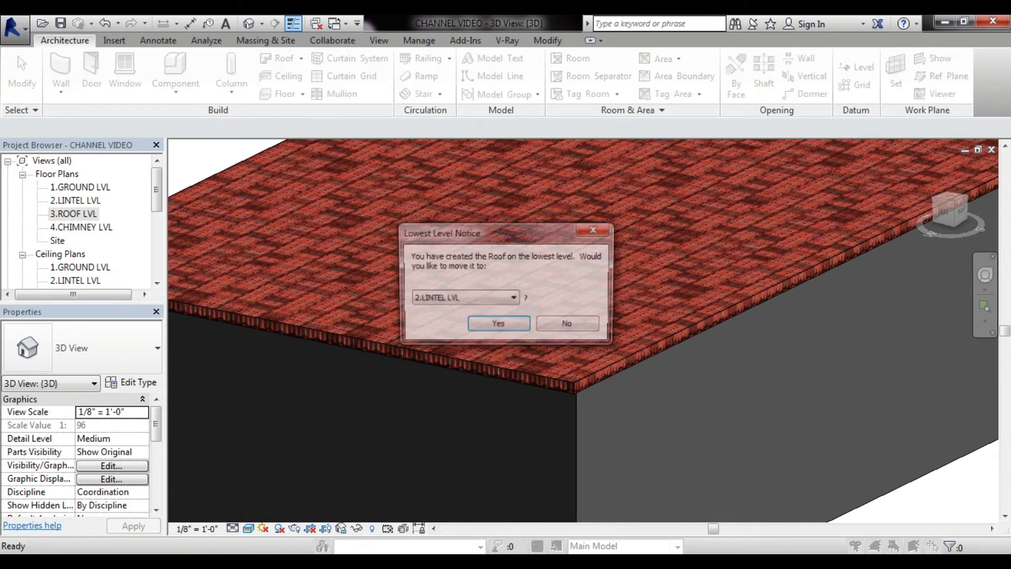
pyautogui.click(497, 322)
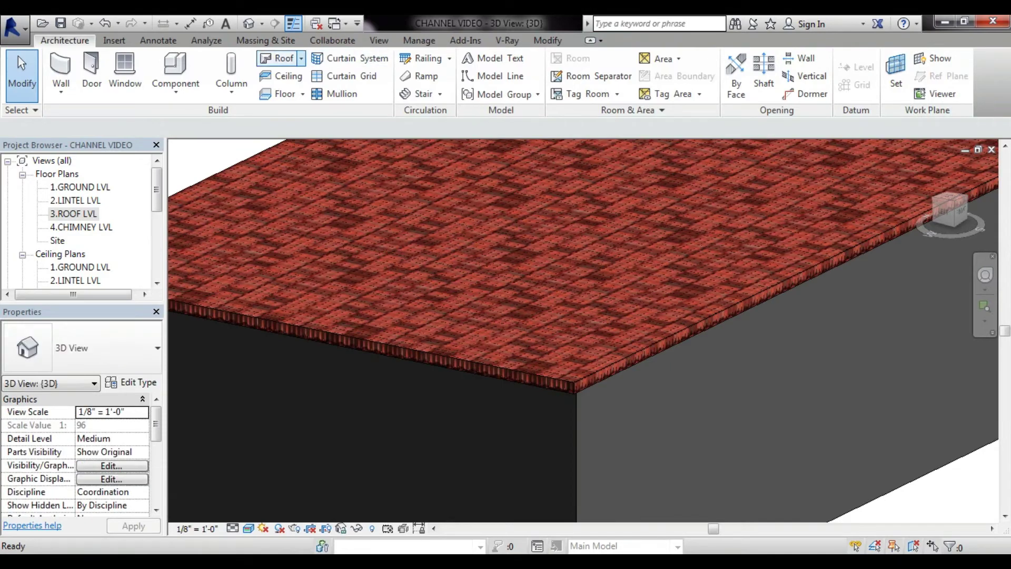
# - Start a fascia from the Roof drop-down, then cancel its placement
pyautogui.click(301, 57)
pyautogui.click(295, 203)
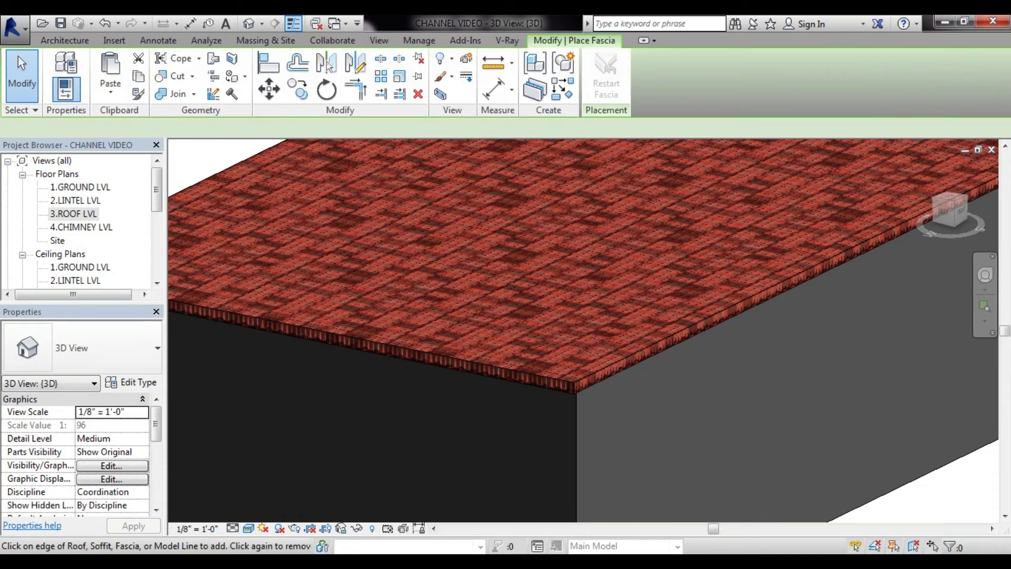
pyautogui.press('Escape')
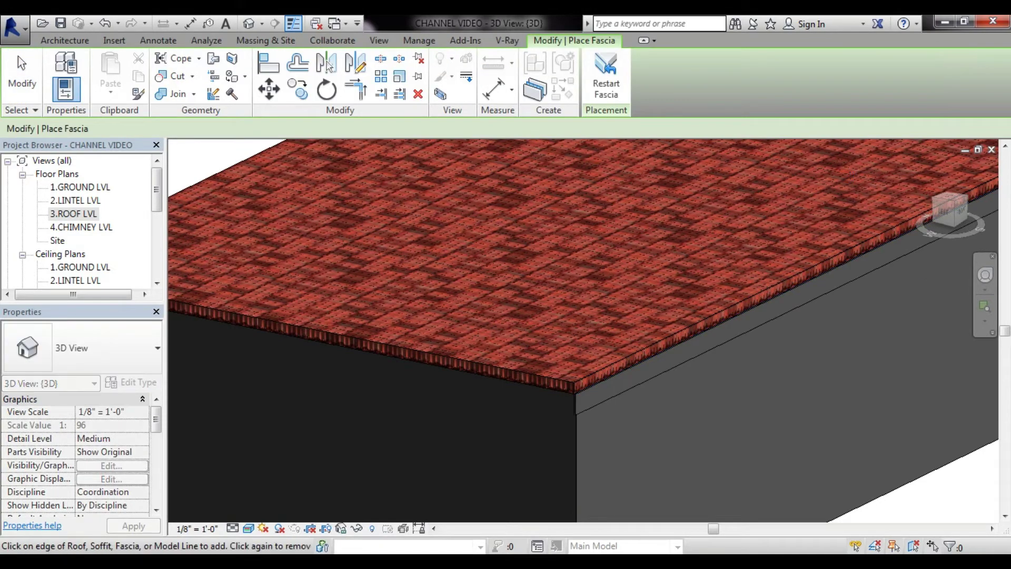
pyautogui.press('Escape')
# - Orbit and pan around the roof's left side to inspect roof and walls
pyautogui.moveTo(579, 316)
pyautogui.keyDown('shift'); pyautogui.mouseDown(button='middle')
pyautogui.moveTo(421, 316)
pyautogui.moveTo(674, 327)
pyautogui.mouseUp(button='middle'); pyautogui.keyUp('shift')
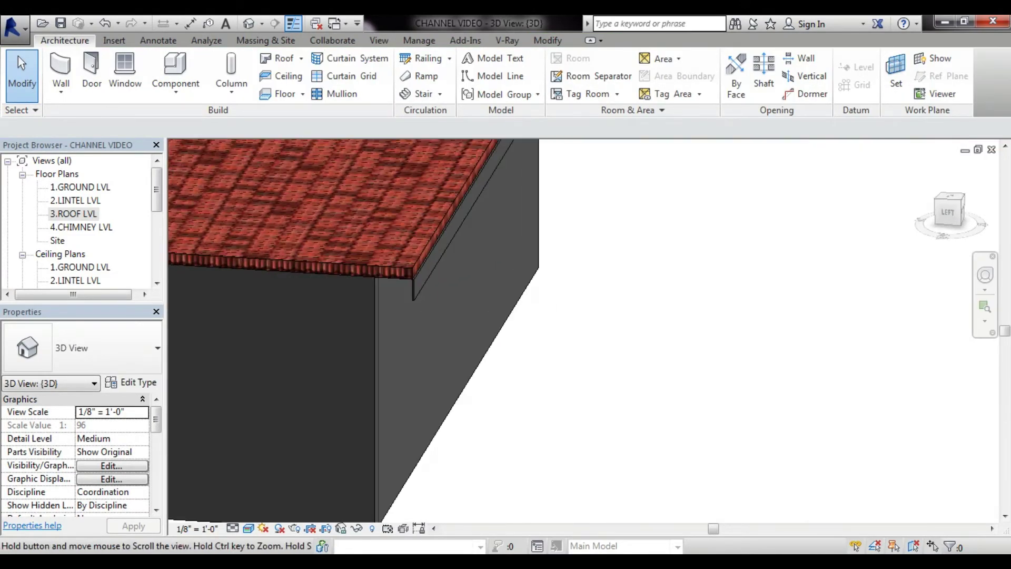
pyautogui.keyDown('shift'); pyautogui.moveTo(579, 316); pyautogui.dragTo(421, 316, button='middle'); pyautogui.keyUp('shift')
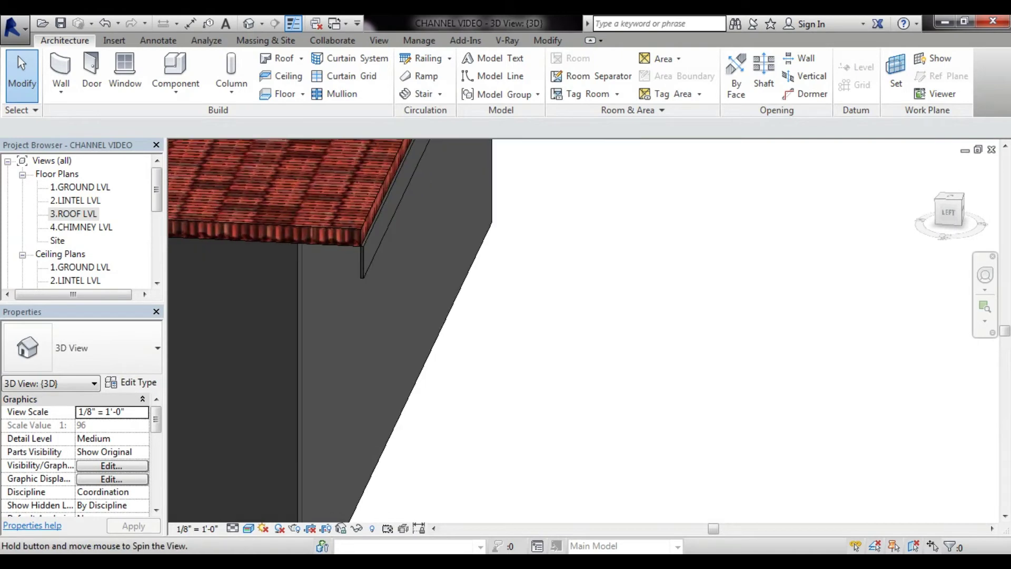
pyautogui.moveTo(264, 316); pyautogui.dragTo(695, 316, button='middle')
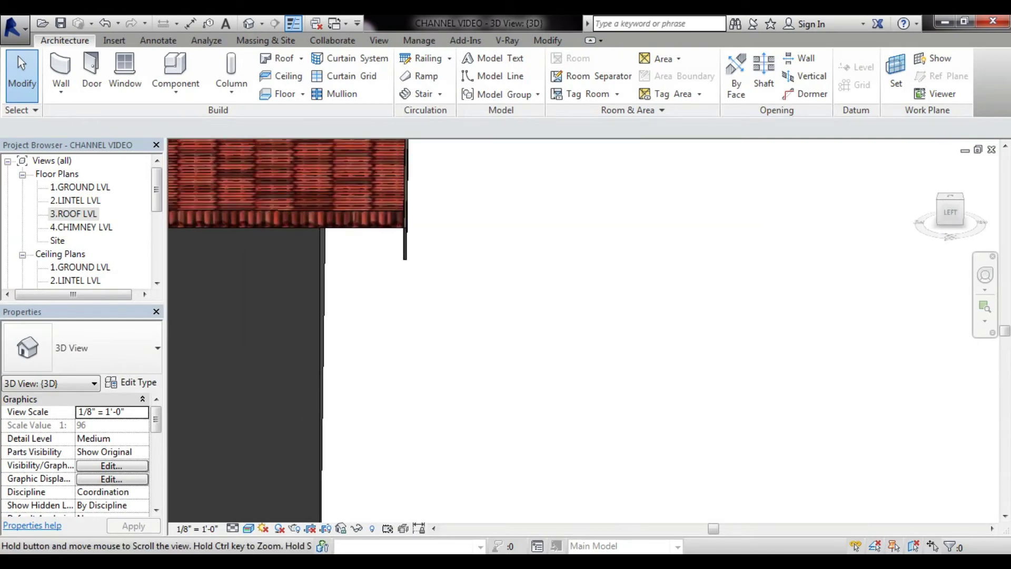
pyautogui.scroll(-2, 598, 298)
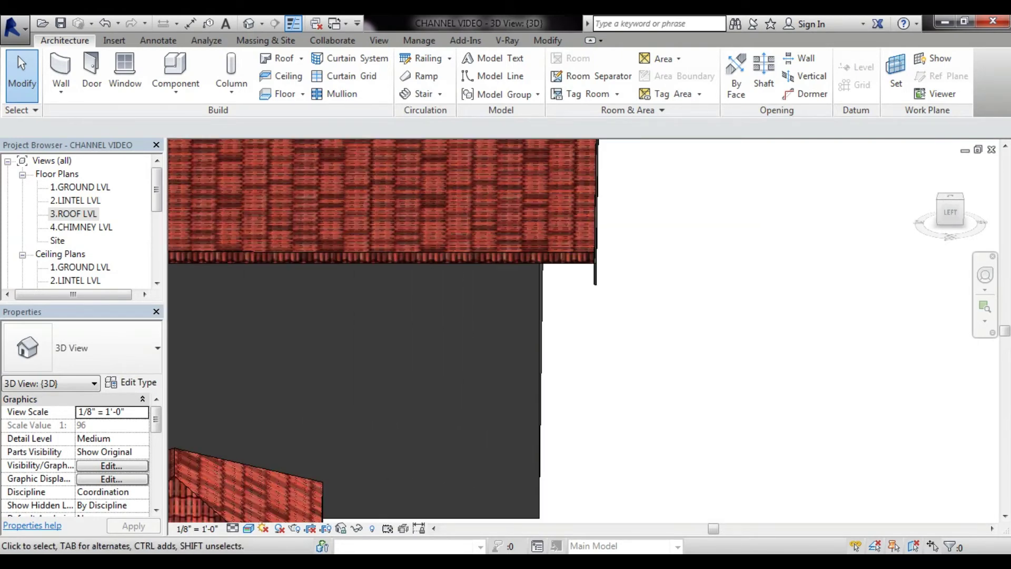
pyautogui.scroll(-2, 597, 297)
pyautogui.scroll(3, 406, 263)
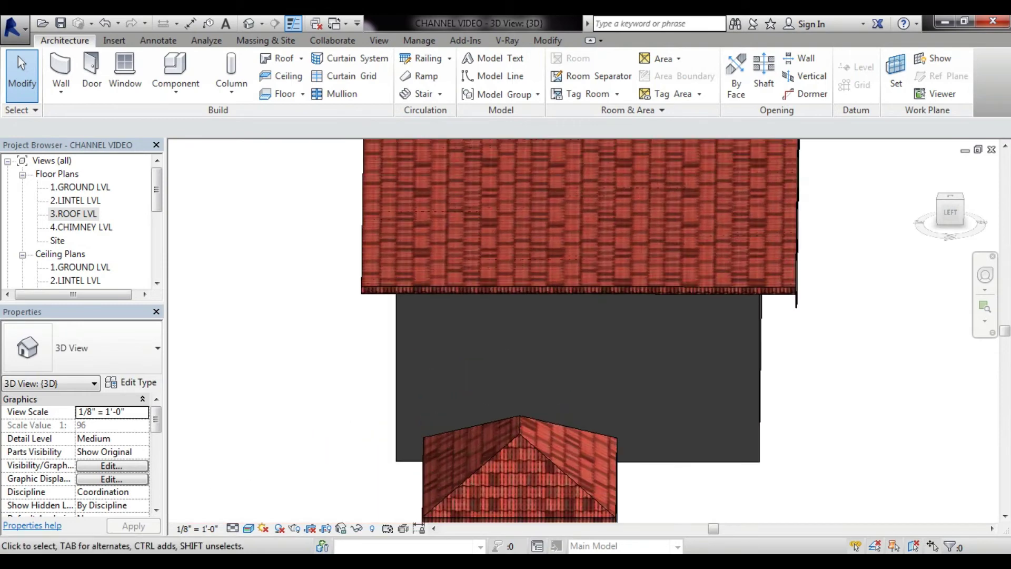
pyautogui.moveTo(405, 263); pyautogui.dragTo(403, 390, button='middle')
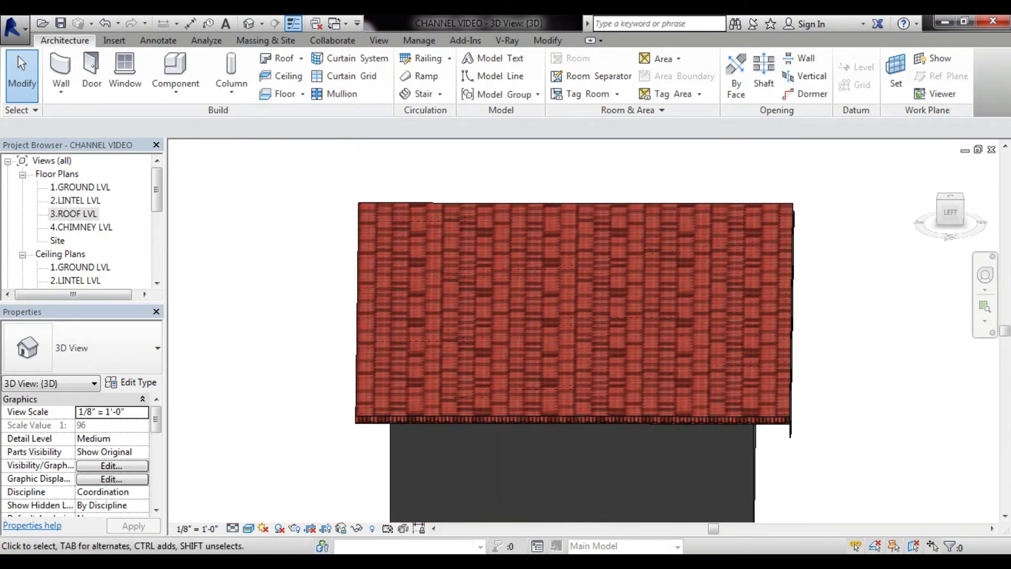
# - Frame the whole house block centred from a back-left corner view
pyautogui.scroll(3, 437, 345)
pyautogui.moveTo(437, 345); pyautogui.dragTo(445, 221, button='middle')
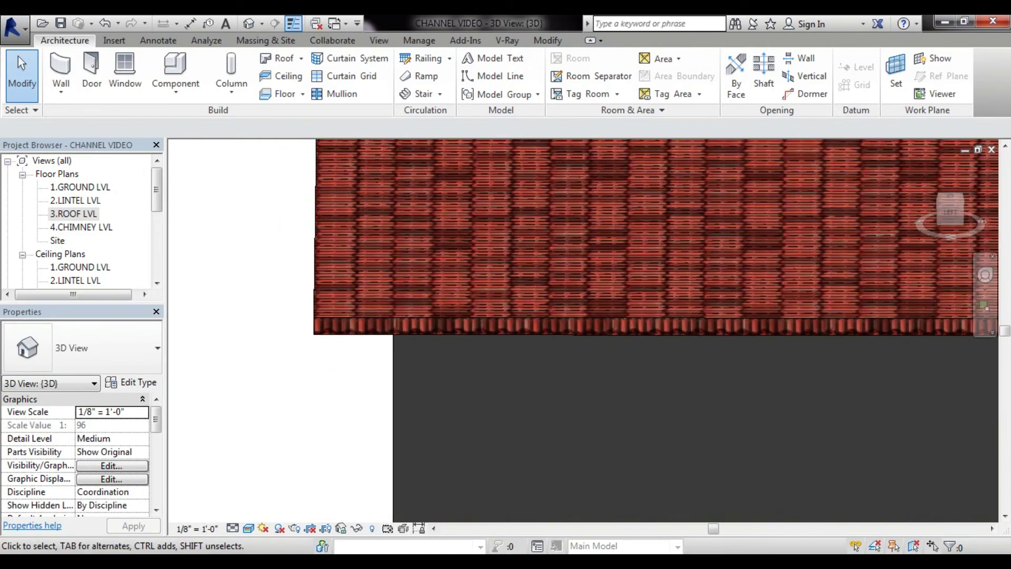
pyautogui.scroll(-2, 382, 311)
pyautogui.keyDown('shift'); pyautogui.moveTo(382, 316); pyautogui.dragTo(295, 295, button='middle'); pyautogui.keyUp('shift')
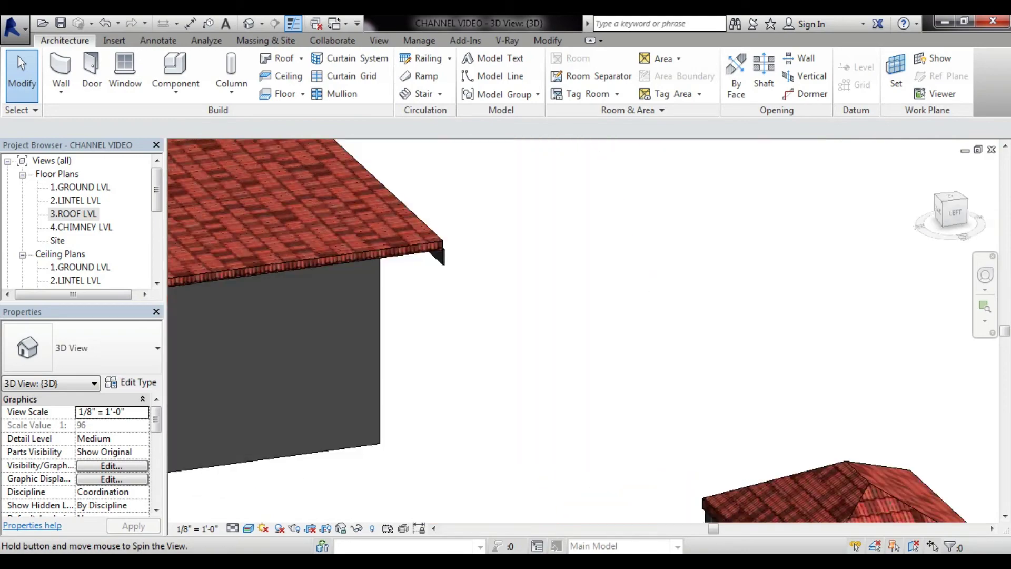
pyautogui.moveTo(895, 447); pyautogui.dragTo(526, 237, button='middle')
pyautogui.moveTo(474, 263); pyautogui.dragTo(658, 294, button='middle')
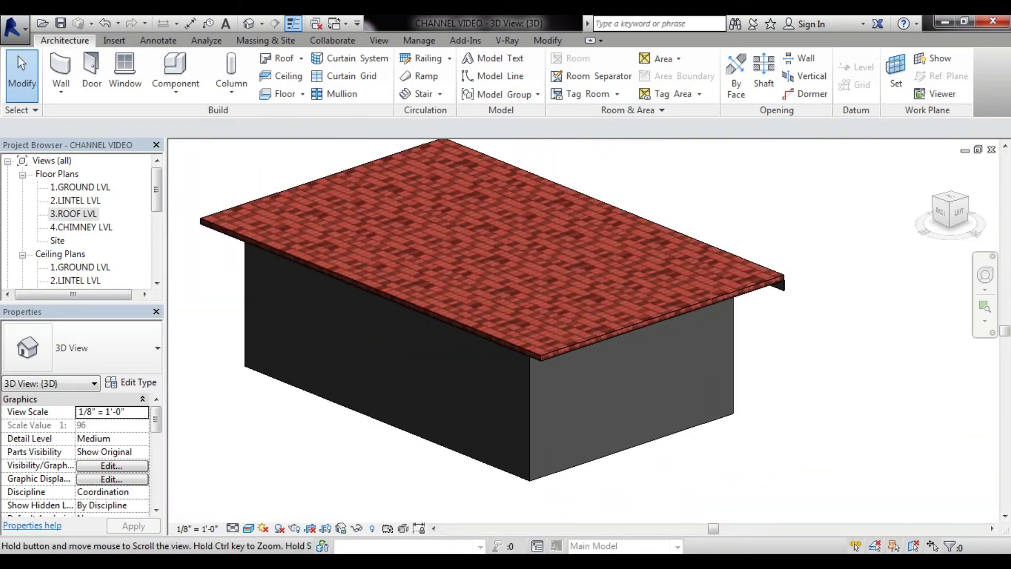
# - Add a Roof: Gutter along the roof's 35'-6" front eave
pyautogui.click(302, 58)
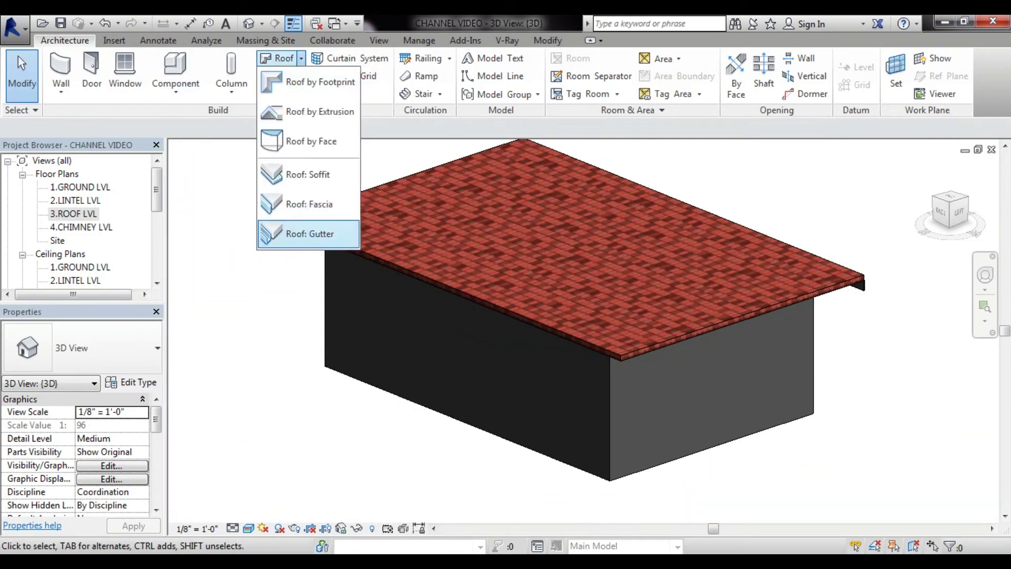
pyautogui.click(310, 234)
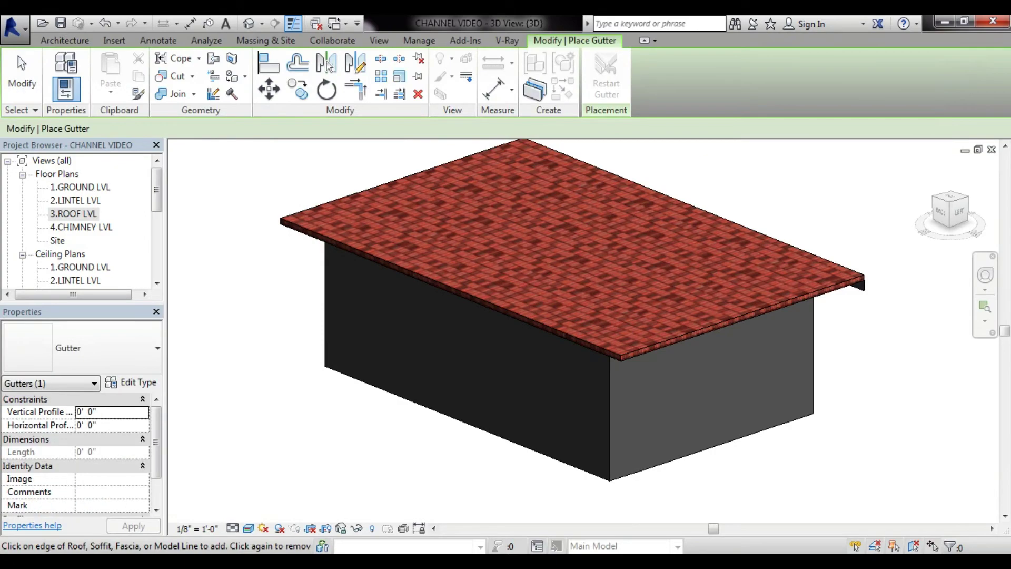
pyautogui.click(447, 291)
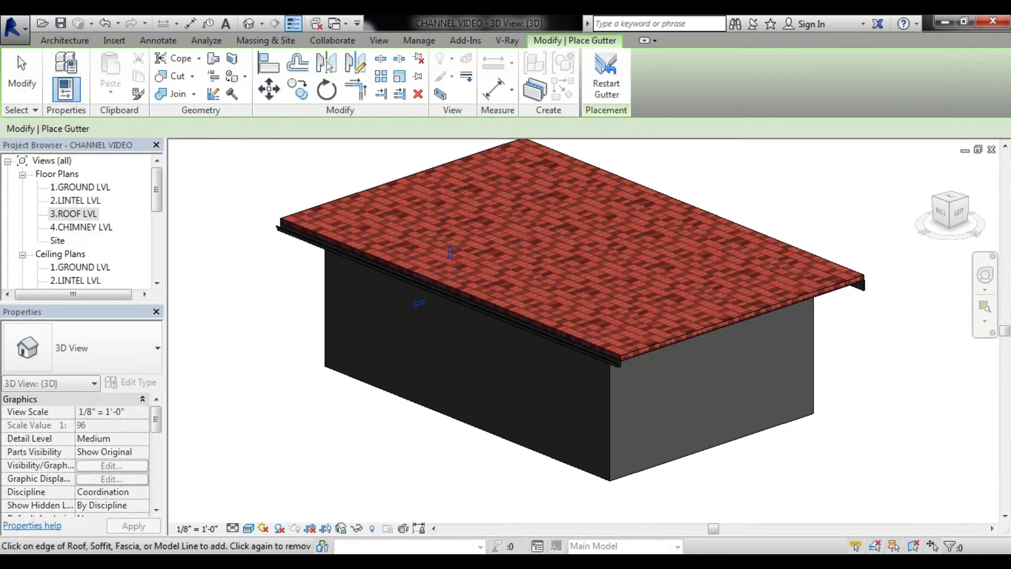
pyautogui.scroll(3, 653, 387)
pyautogui.press('Escape')
pyautogui.scroll(2, 653, 387)
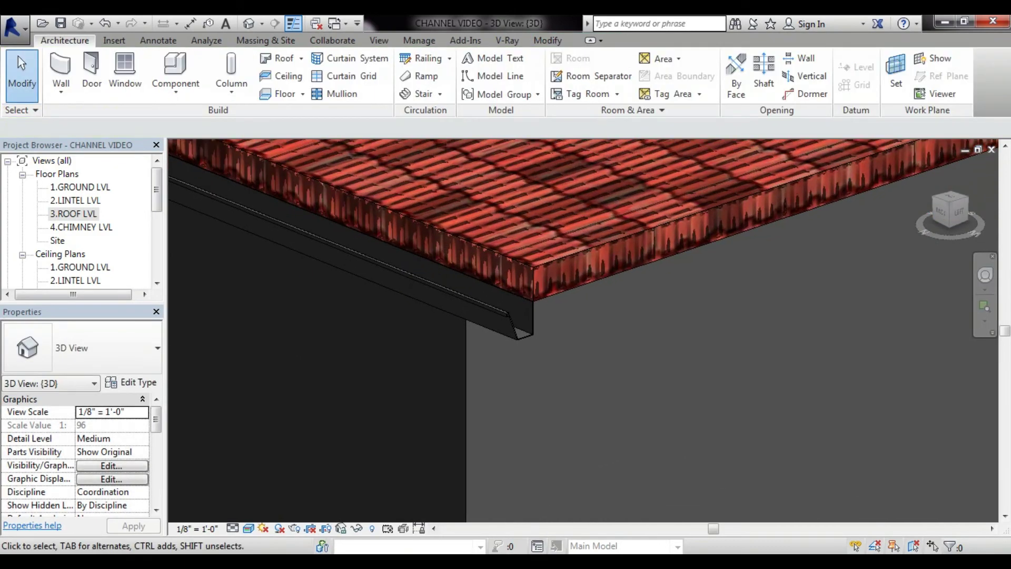
# - Select the new gutter and open its Type Properties
pyautogui.keyDown('shift'); pyautogui.moveTo(653, 387); pyautogui.dragTo(653, 327, button='middle'); pyautogui.keyUp('shift')
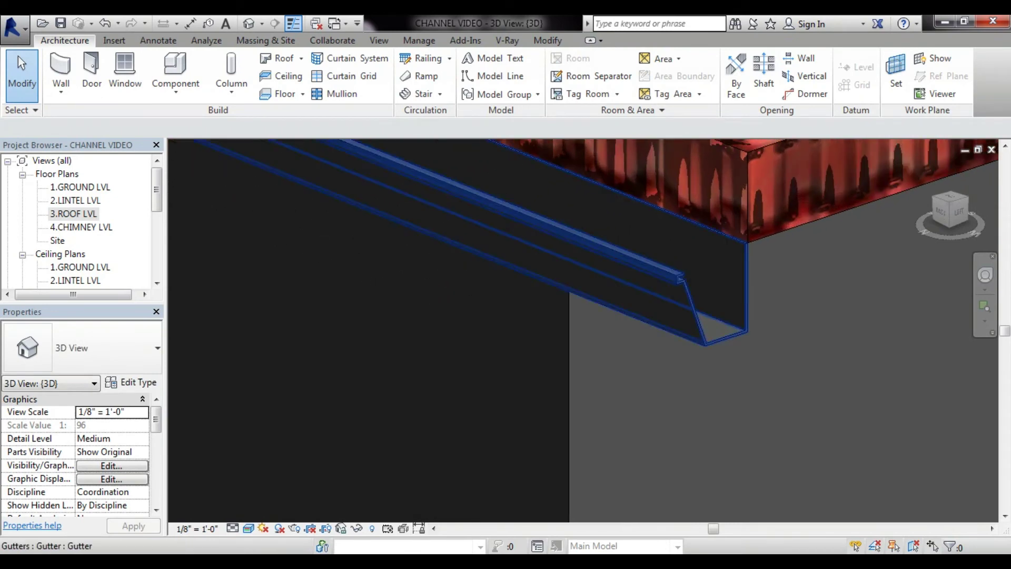
pyautogui.click(680, 278)
pyautogui.click(130, 382)
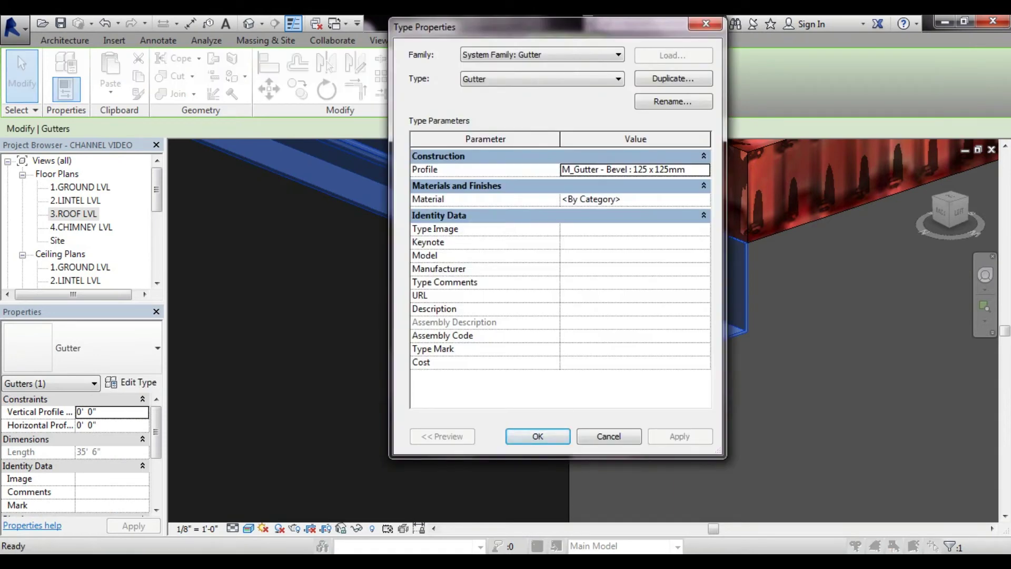
# - Change the gutter profile to M_Gutter - Bevel : 150 x150mm and apply it
pyautogui.click(632, 169)
pyautogui.click(703, 170)
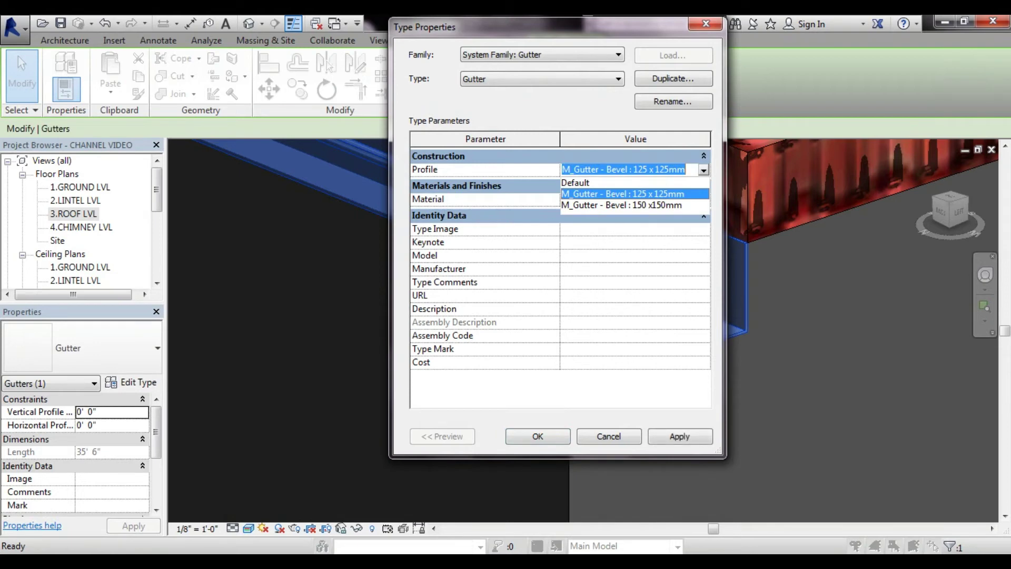
pyautogui.click(621, 205)
pyautogui.click(679, 436)
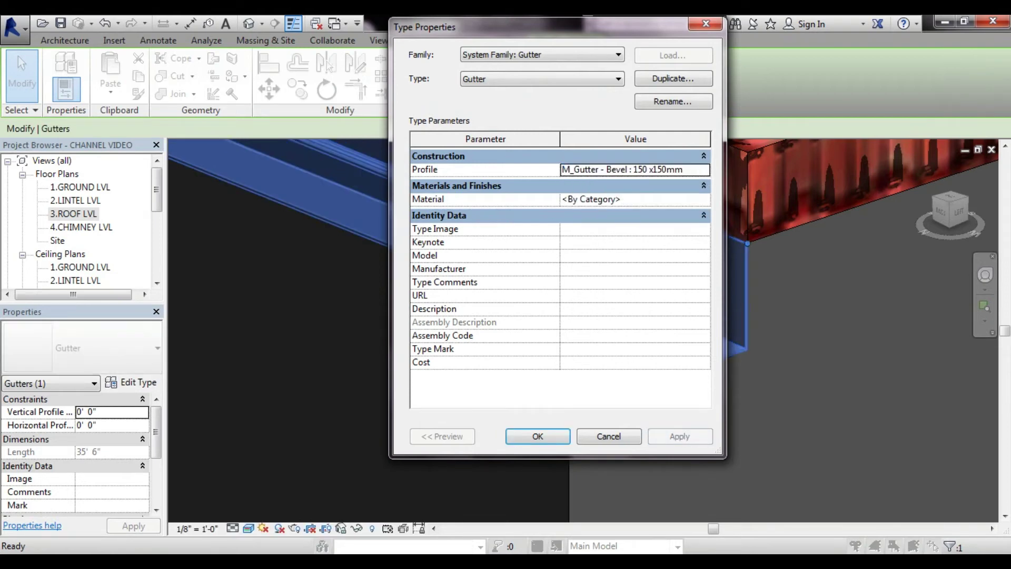
pyautogui.click(538, 436)
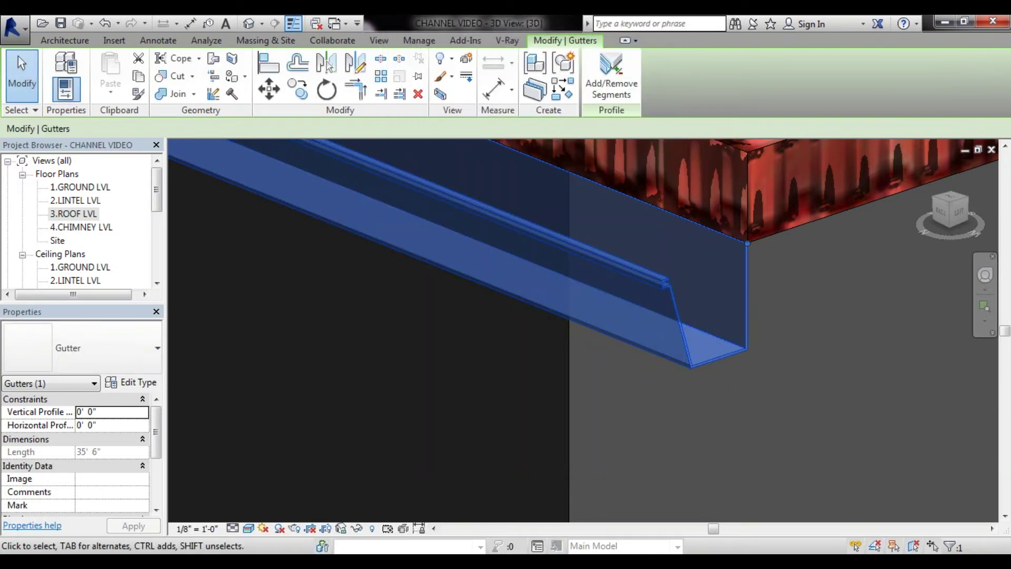
# - Set the gutter profile back to M_Gutter - Bevel : 125 x 125mm
pyautogui.click(131, 382)
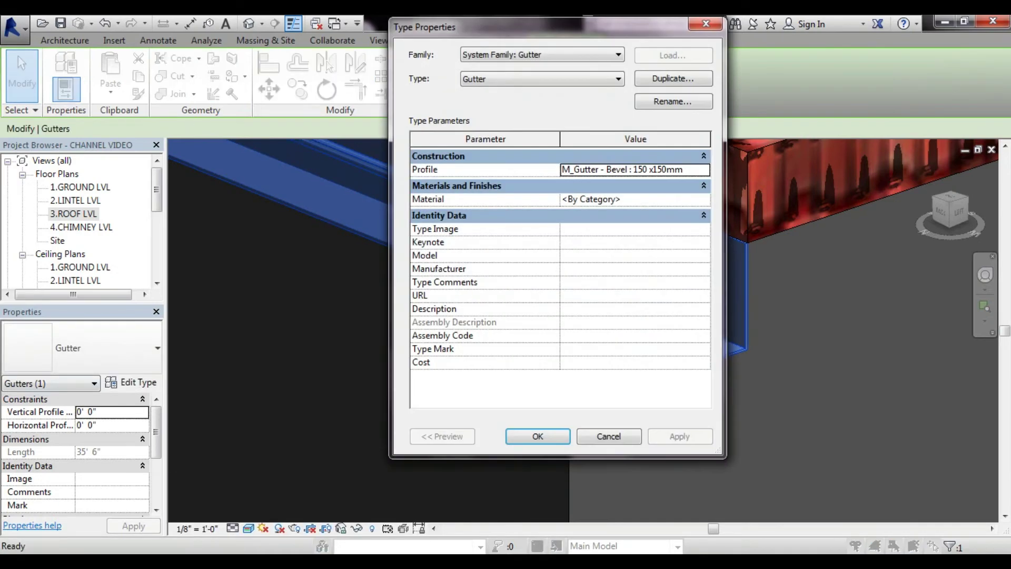
pyautogui.click(703, 169)
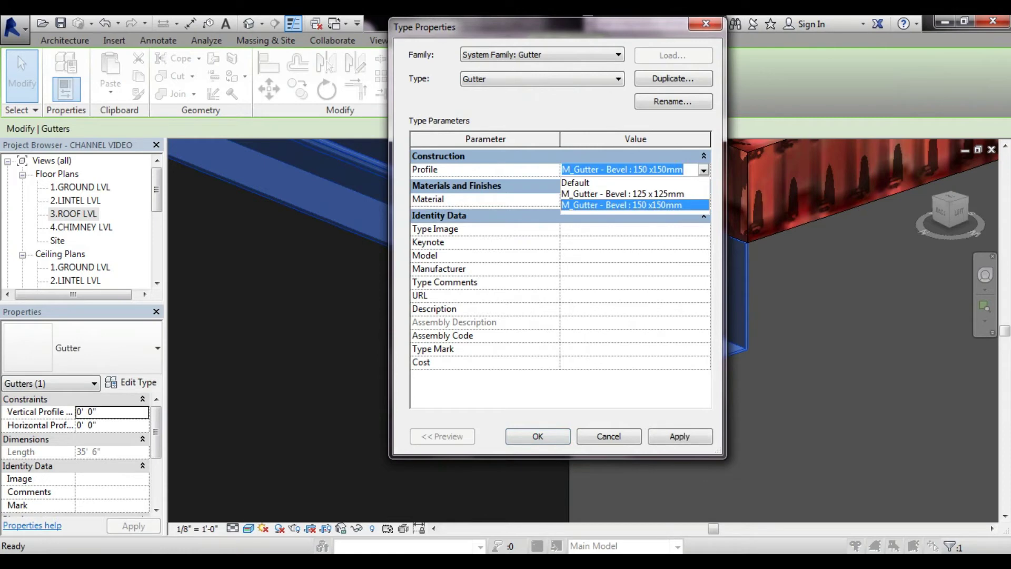
pyautogui.press('Up')
pyautogui.press('Return')
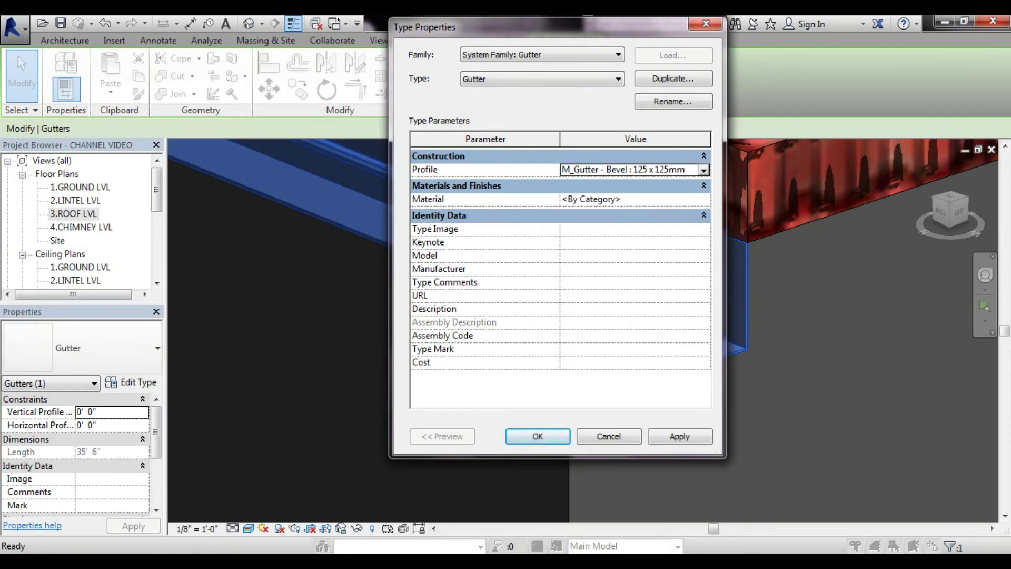
pyautogui.press('Return')
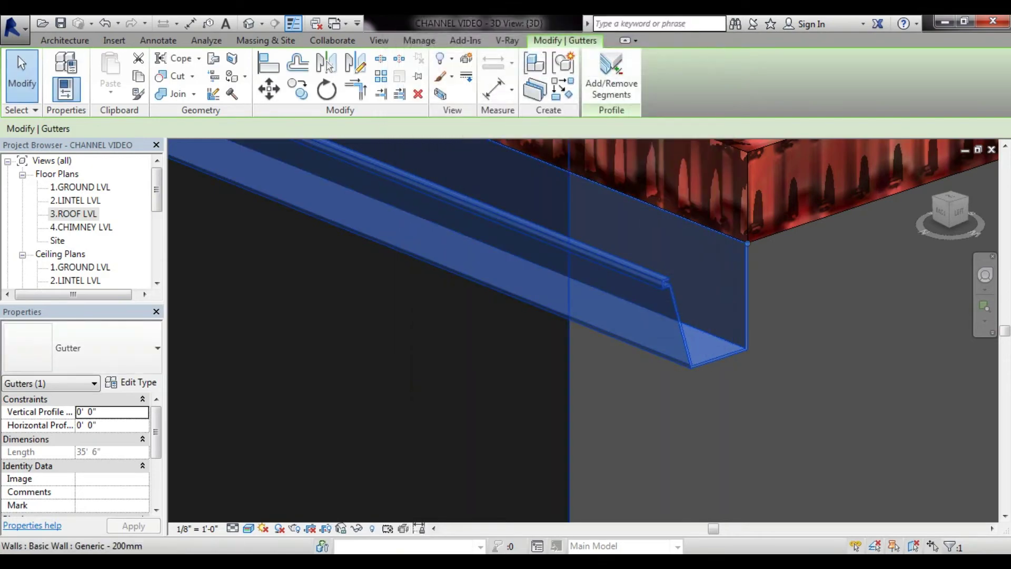
pyautogui.scroll(-3, 579, 326)
# - Clear the gutter selection and orbit to a side view of the roof eave
pyautogui.press('Escape')
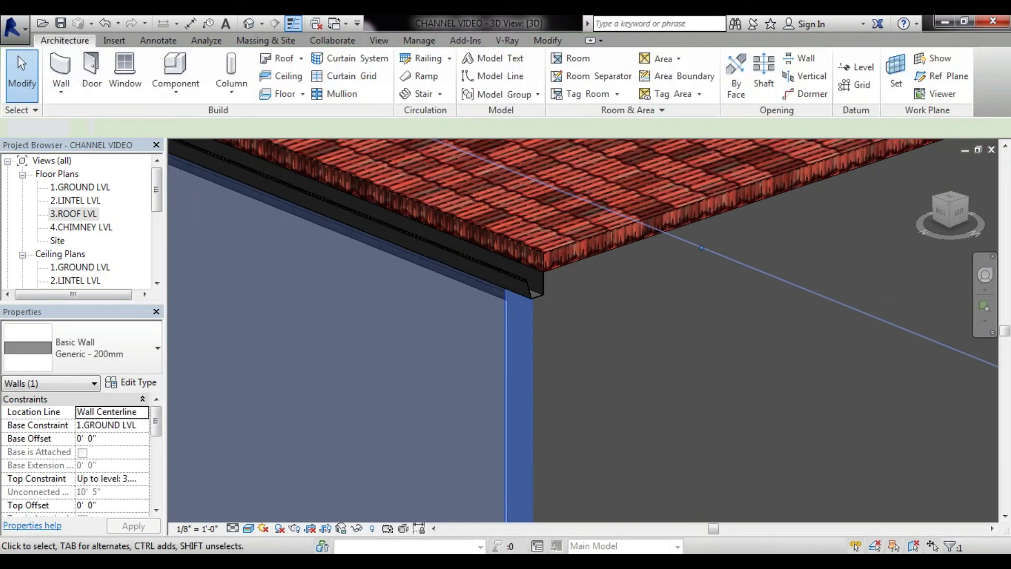
pyautogui.scroll(-3, 579, 326)
pyautogui.scroll(-2, 579, 326)
pyautogui.moveTo(580, 326)
pyautogui.mouseDown(button='middle')
pyautogui.moveTo(417, 387)
pyautogui.moveTo(737, 316)
pyautogui.mouseUp(button='middle')
pyautogui.moveTo(895, 237); pyautogui.dragTo(563, 252, button='middle')
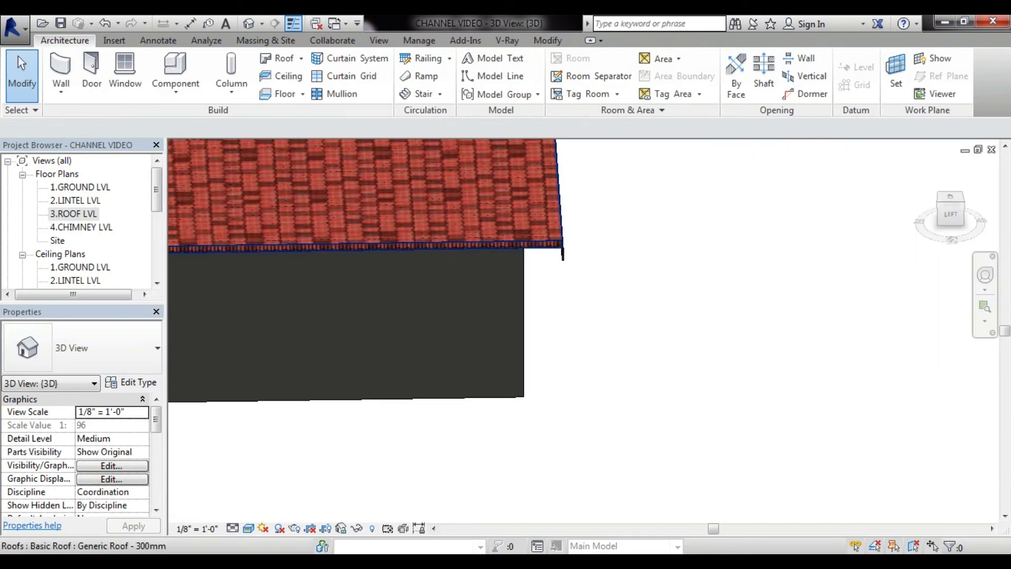
pyautogui.scroll(2, 562, 254)
# - Review the fascia's profile list and keep M_Fascia-Flat : 19 x 235mm
pyautogui.click(582, 247)
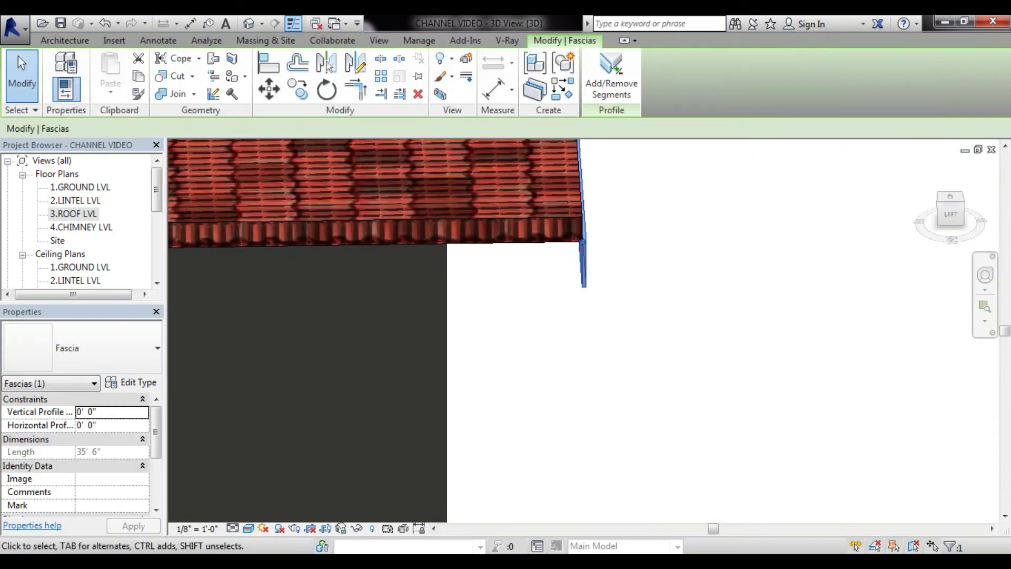
pyautogui.click(131, 382)
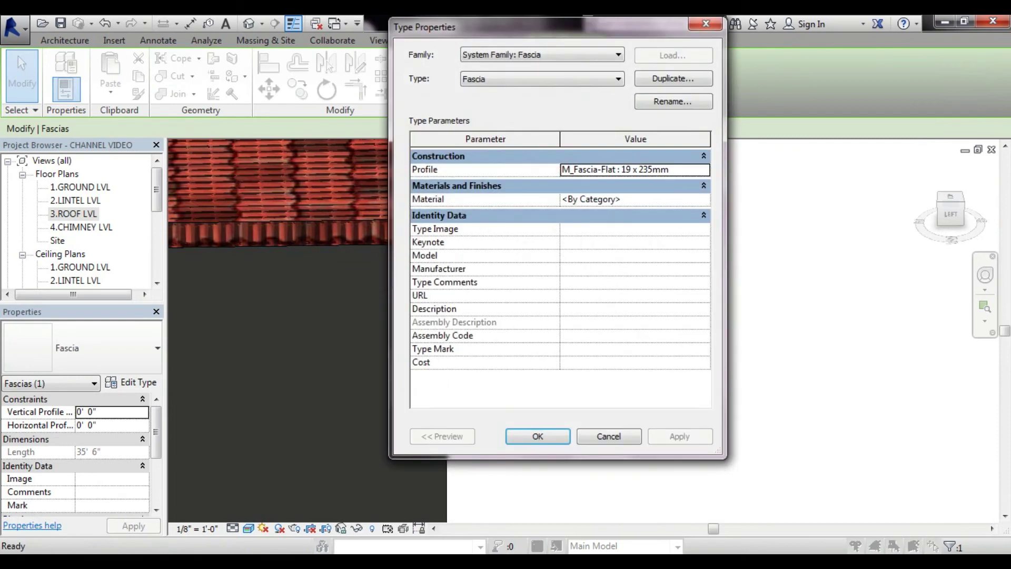
pyautogui.hotkey('alt', 'Down')
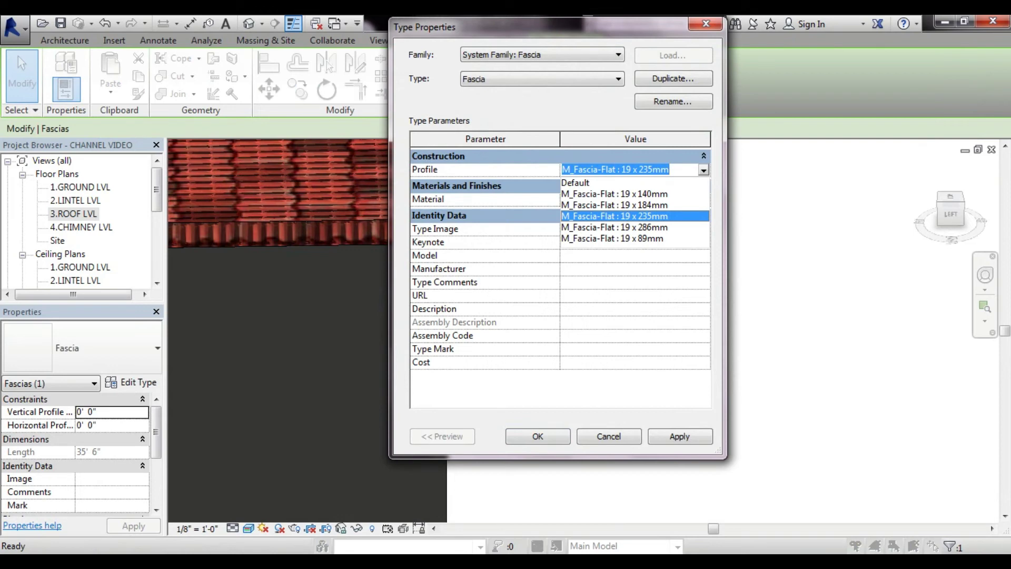
pyautogui.press('Return')
pyautogui.press('Return')
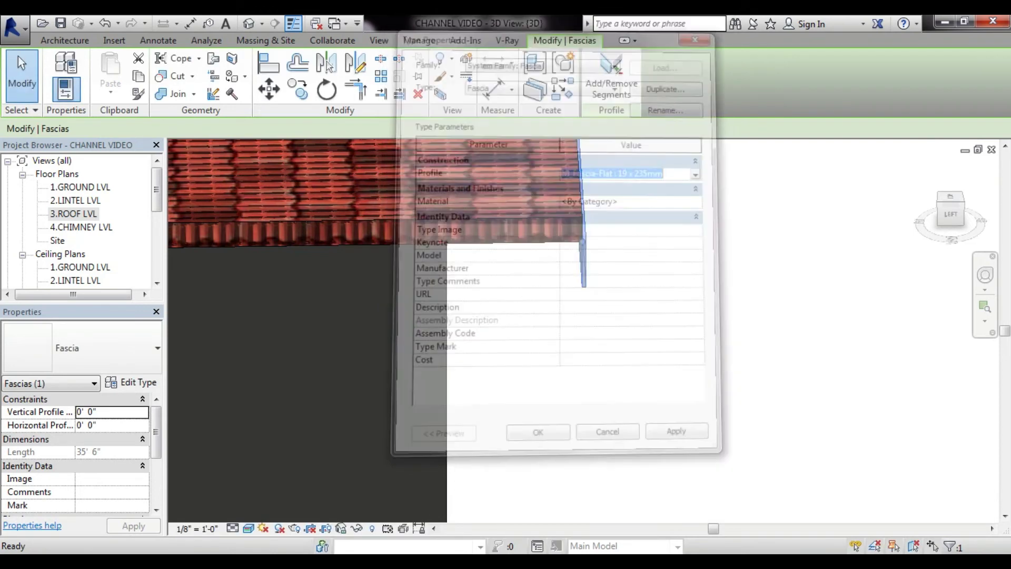
# - Orbit and zoom around the roof eave and gable end to check the 35'-6" fascia
pyautogui.keyDown('ctrl'); pyautogui.moveTo(473, 316); pyautogui.dragTo(474, 368, button='middle'); pyautogui.keyUp('ctrl')
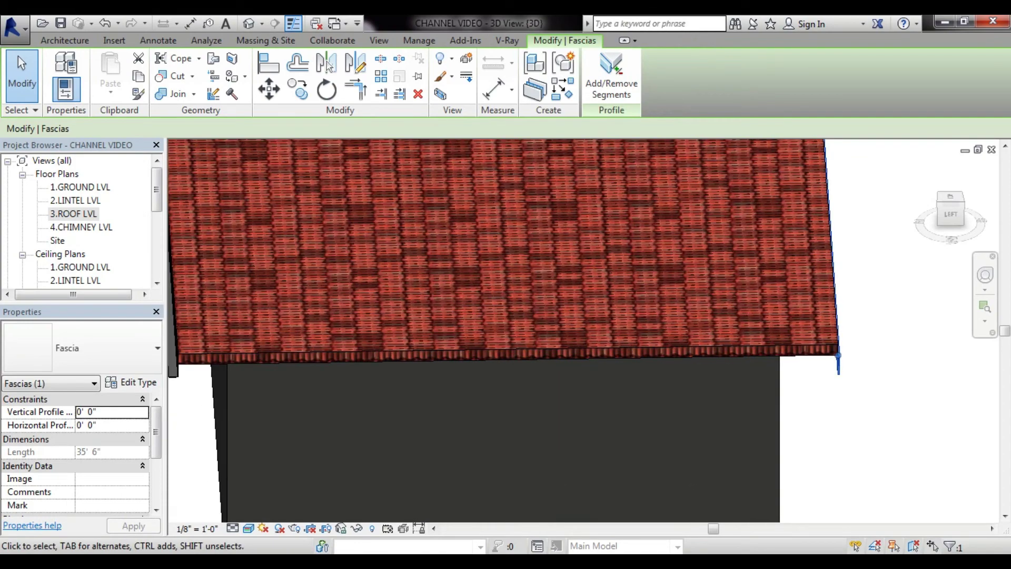
pyautogui.scroll(-2, 526, 316)
pyautogui.moveTo(526, 316); pyautogui.dragTo(684, 301, button='middle')
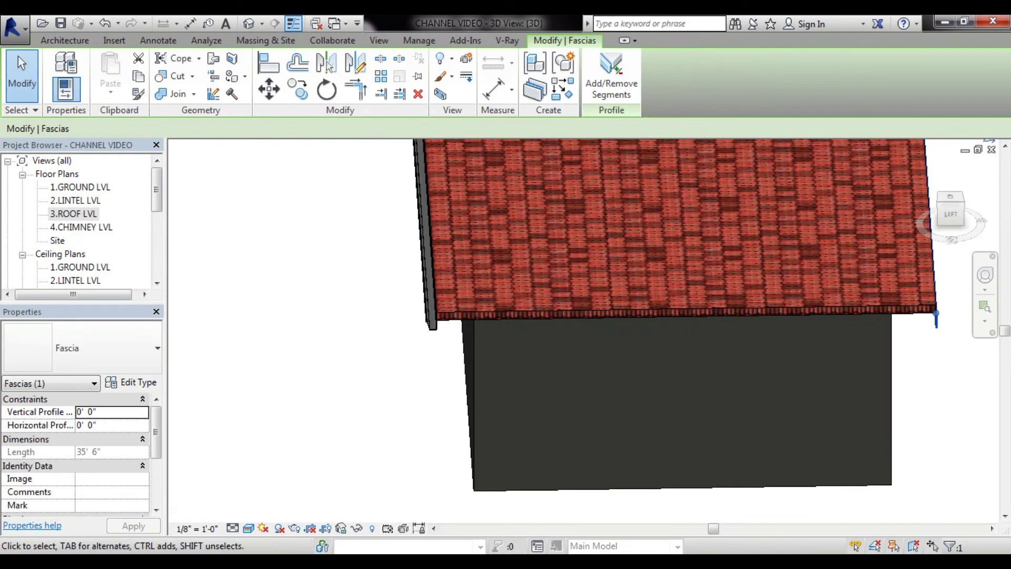
pyautogui.scroll(2, 442, 294)
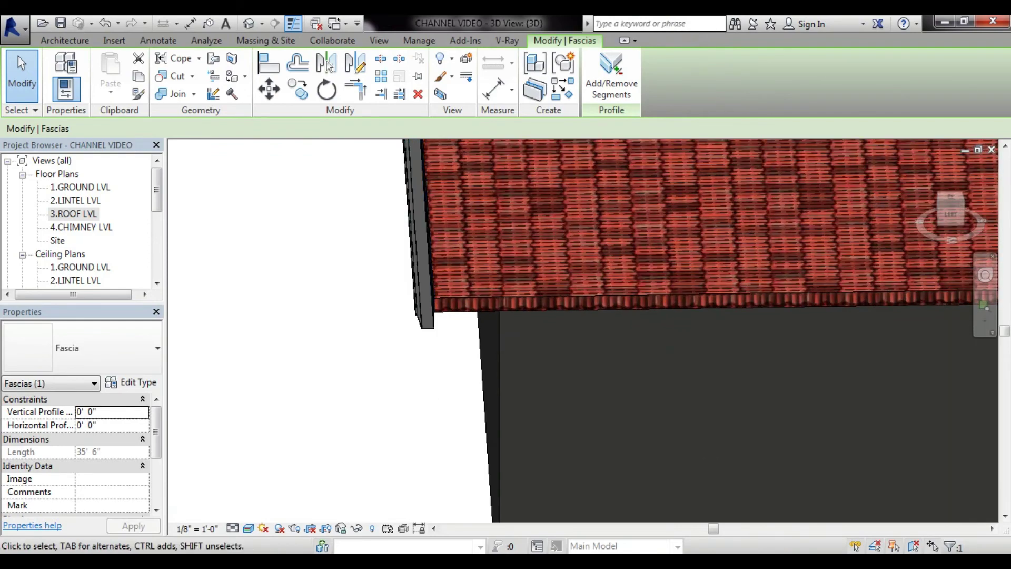
pyautogui.scroll(2, 442, 295)
pyautogui.keyDown('shift'); pyautogui.moveTo(432, 237); pyautogui.dragTo(421, 237, button='middle'); pyautogui.keyUp('shift')
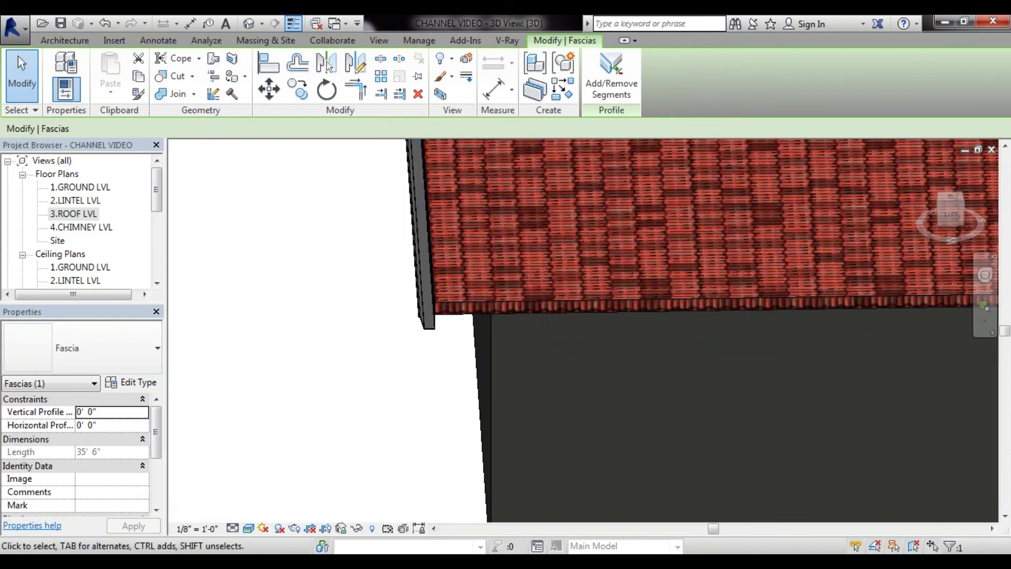
pyautogui.moveTo(579, 316)
pyautogui.keyDown('shift'); pyautogui.mouseDown(button='middle')
pyautogui.moveTo(579, 237)
pyautogui.moveTo(537, 358)
pyautogui.mouseUp(button='middle'); pyautogui.keyUp('shift')
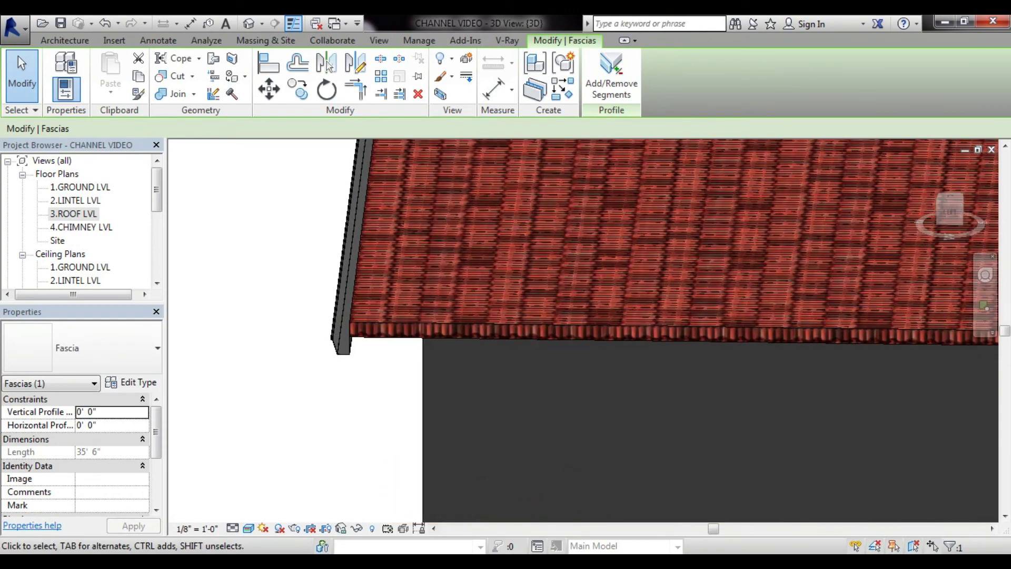